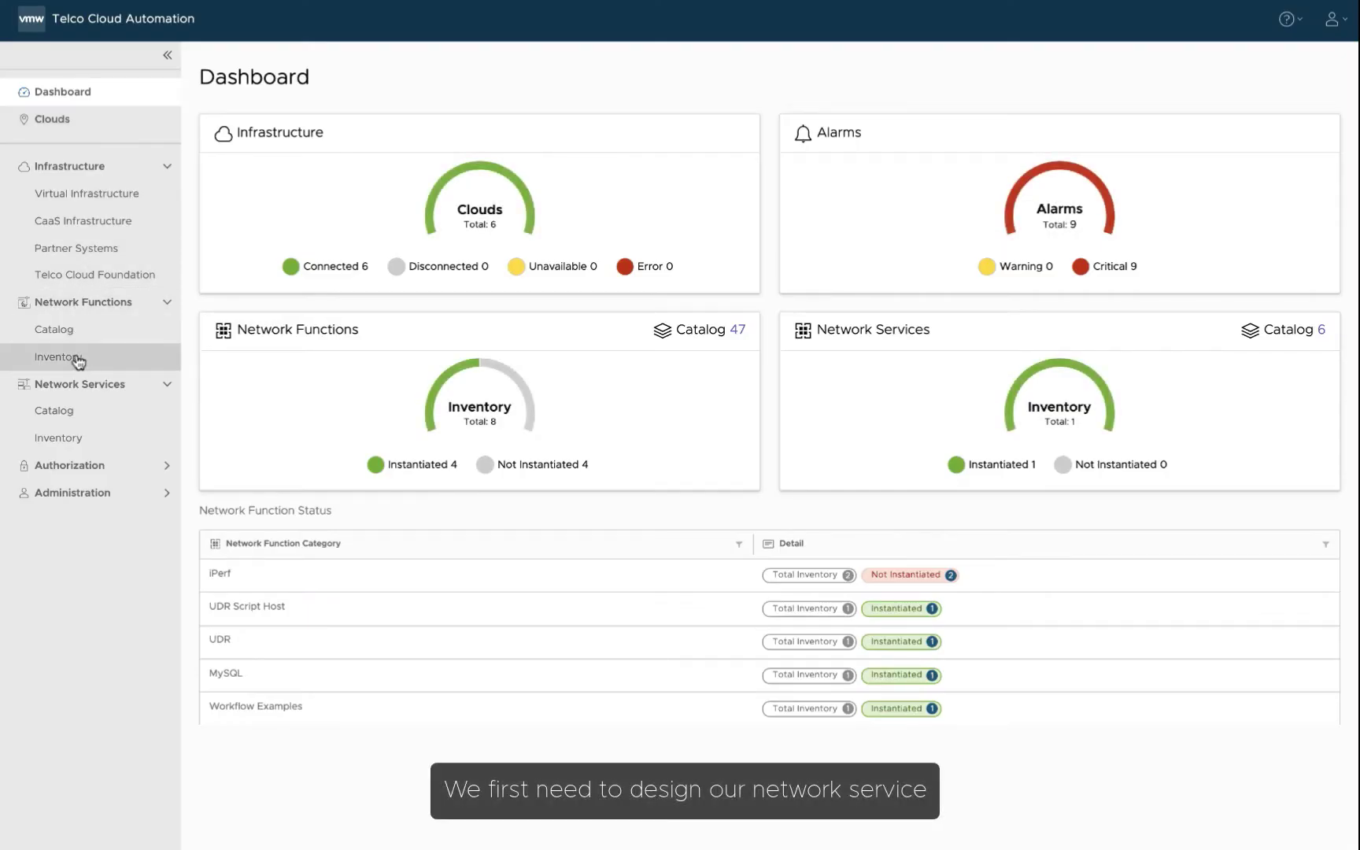
# From the Network Services Catalog, begin designing a new service descriptor named Demo_5GCore_Subset
pyautogui.click(85, 415)
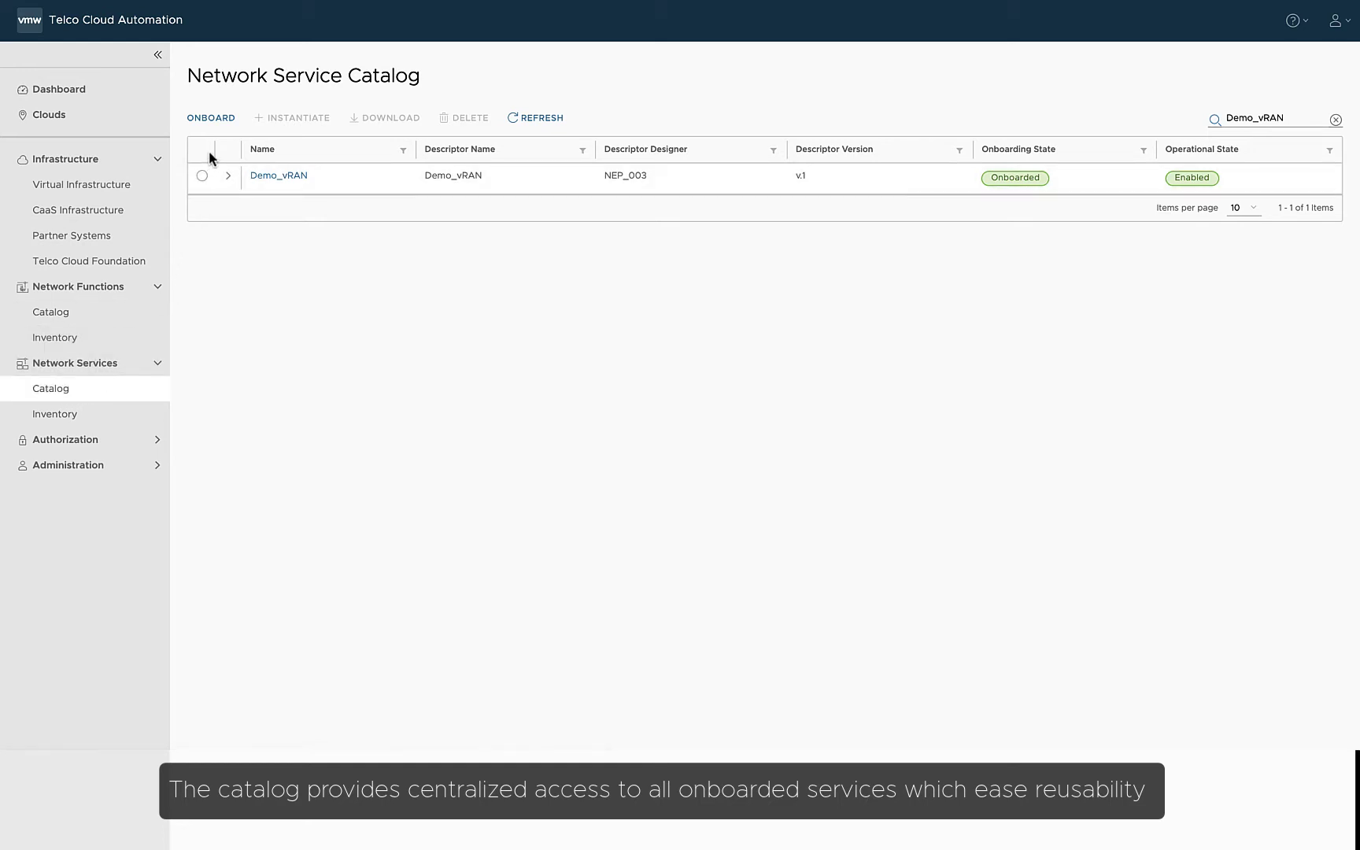
pyautogui.click(211, 118)
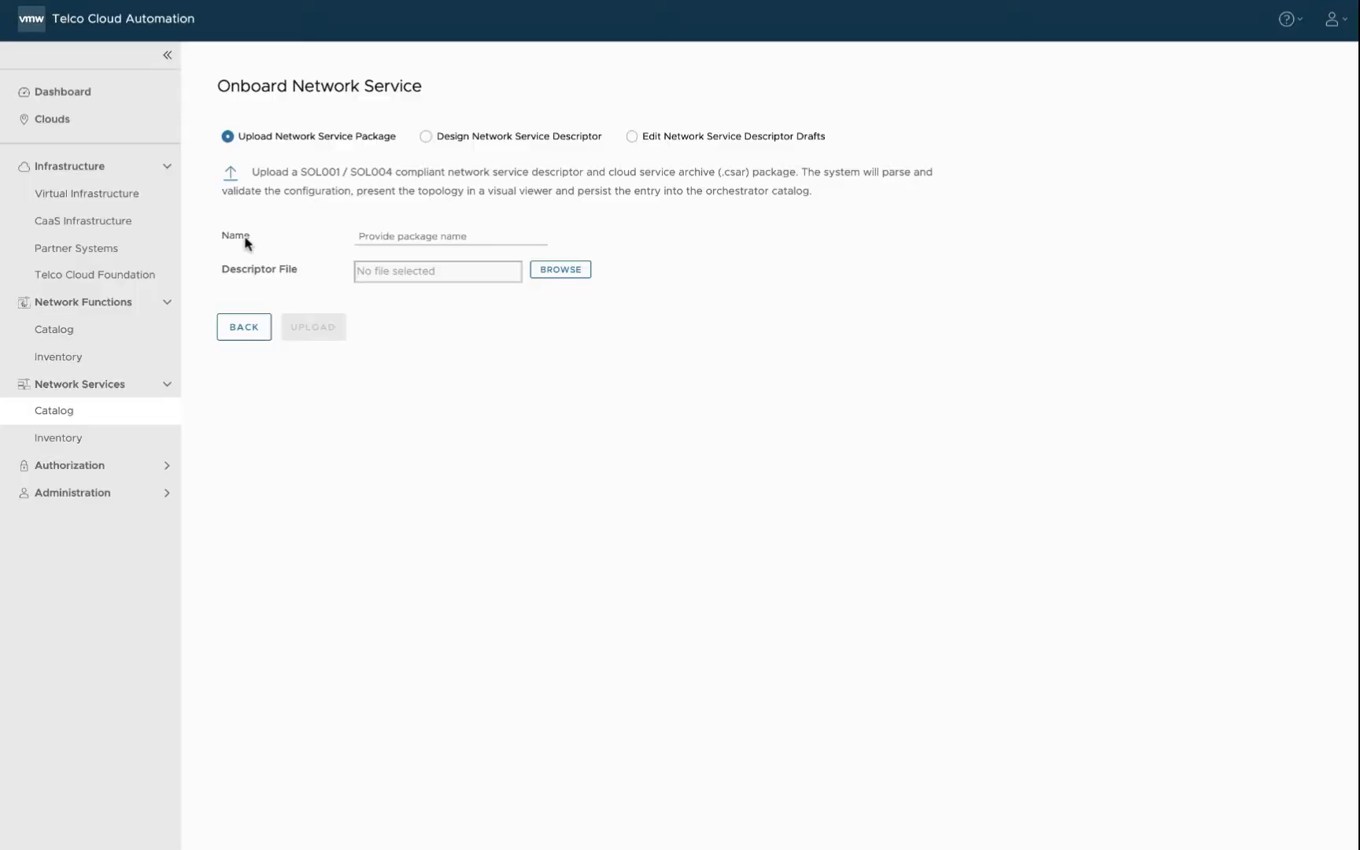
pyautogui.click(429, 138)
pyautogui.click(423, 235)
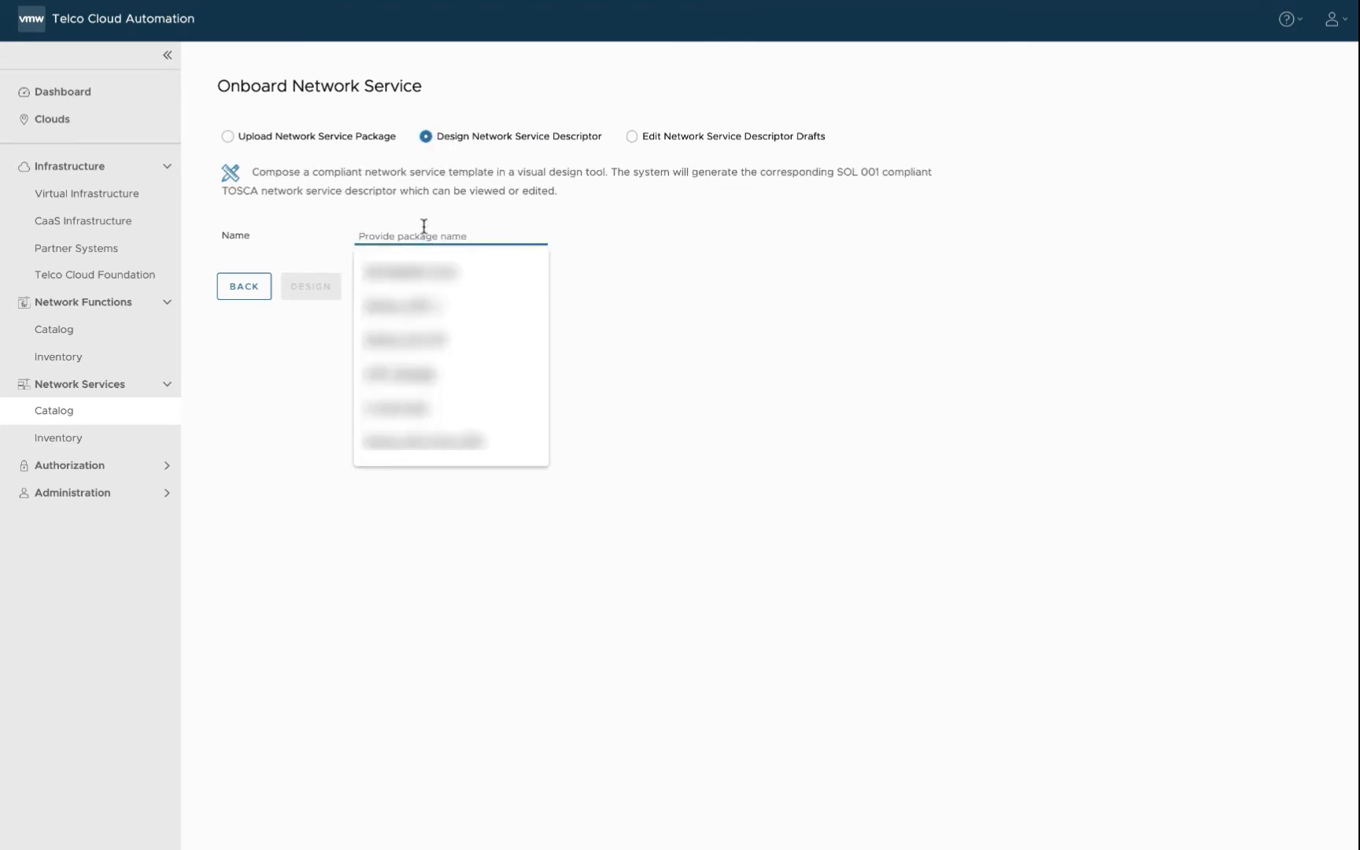
pyautogui.write('Demo_5GCore_Subset')
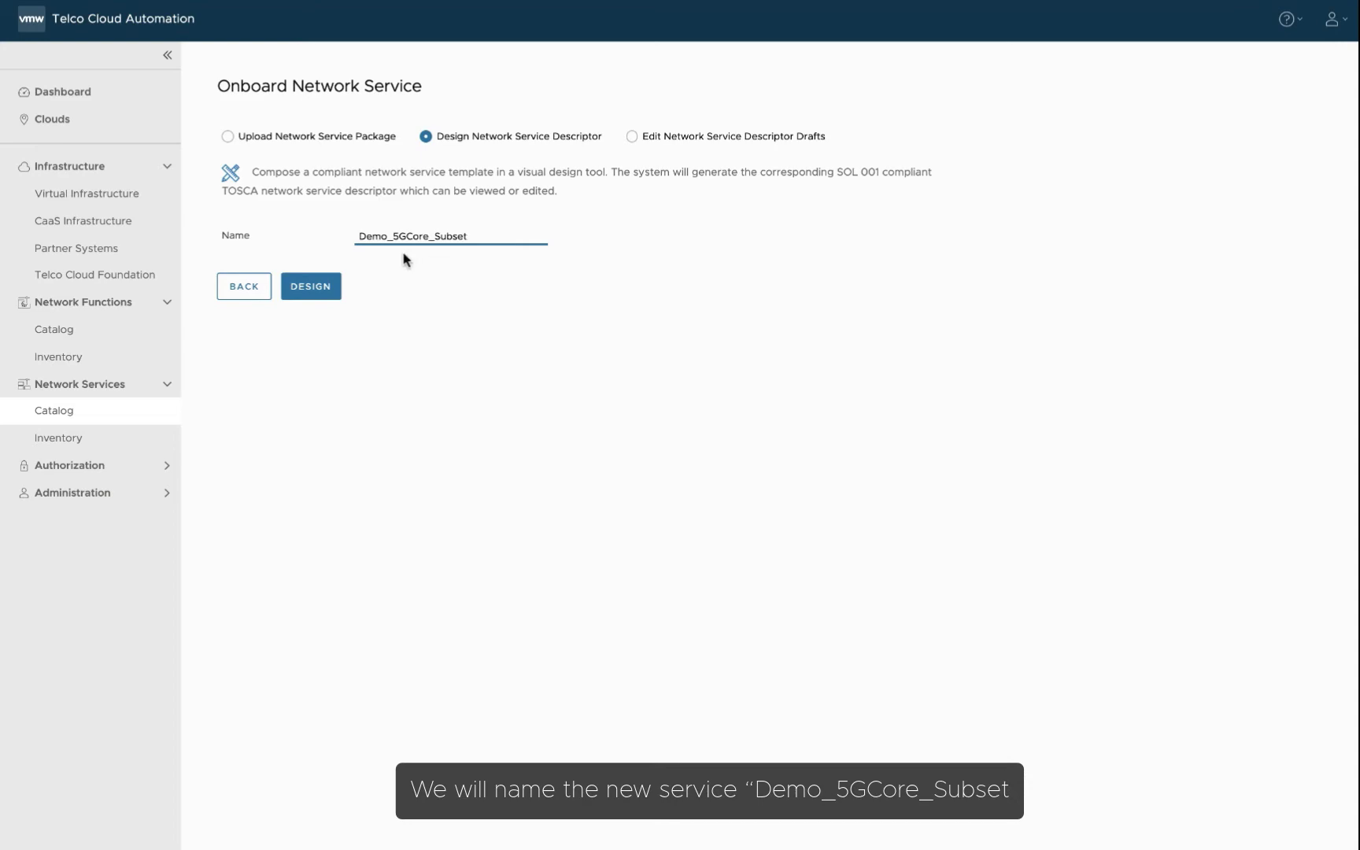
# In the designer, set description Demonstration, descriptor designer VMware and descriptor name 5G Core Subset
pyautogui.click(333, 291)
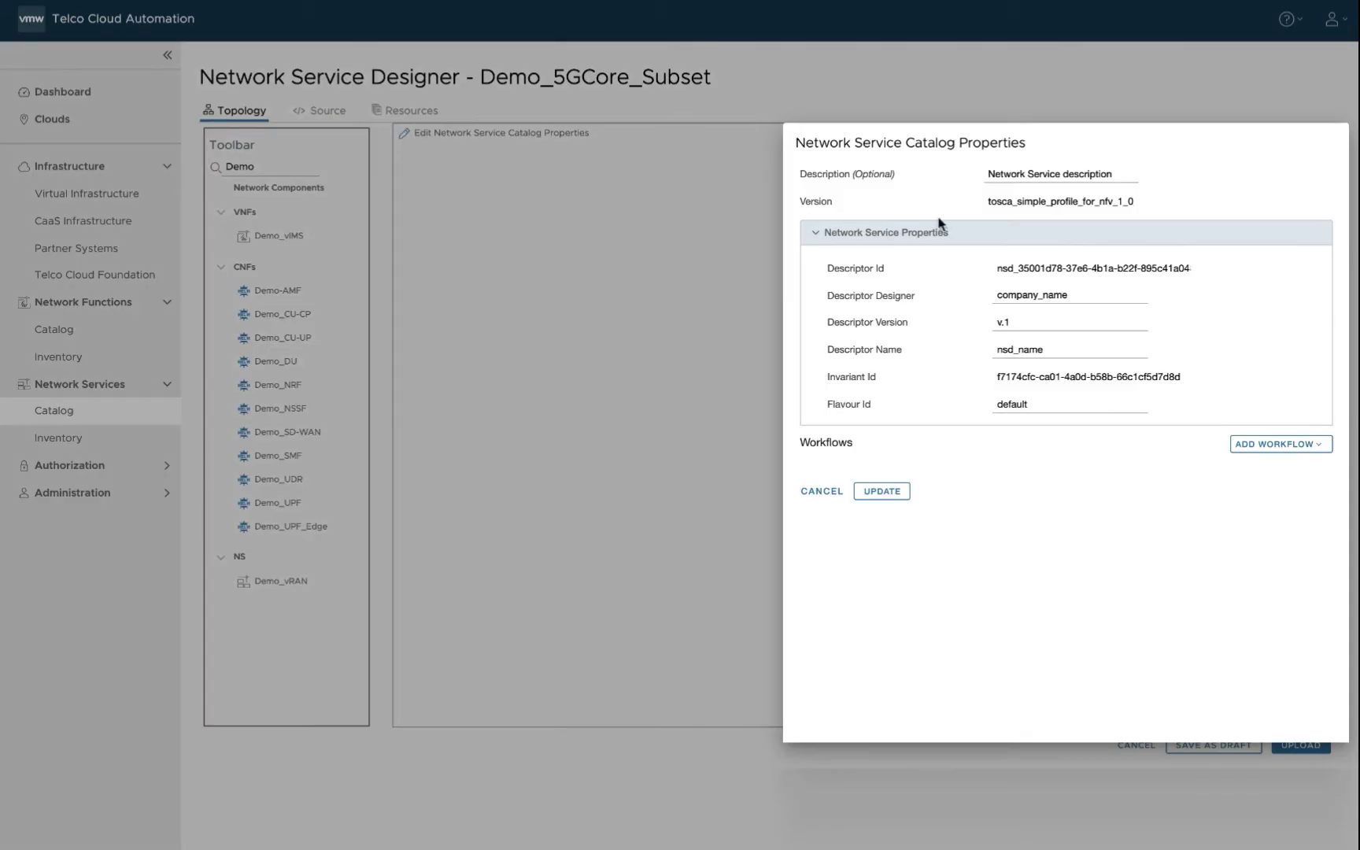
pyautogui.doubleClick(1004, 171)
pyautogui.tripleClick(1004, 172)
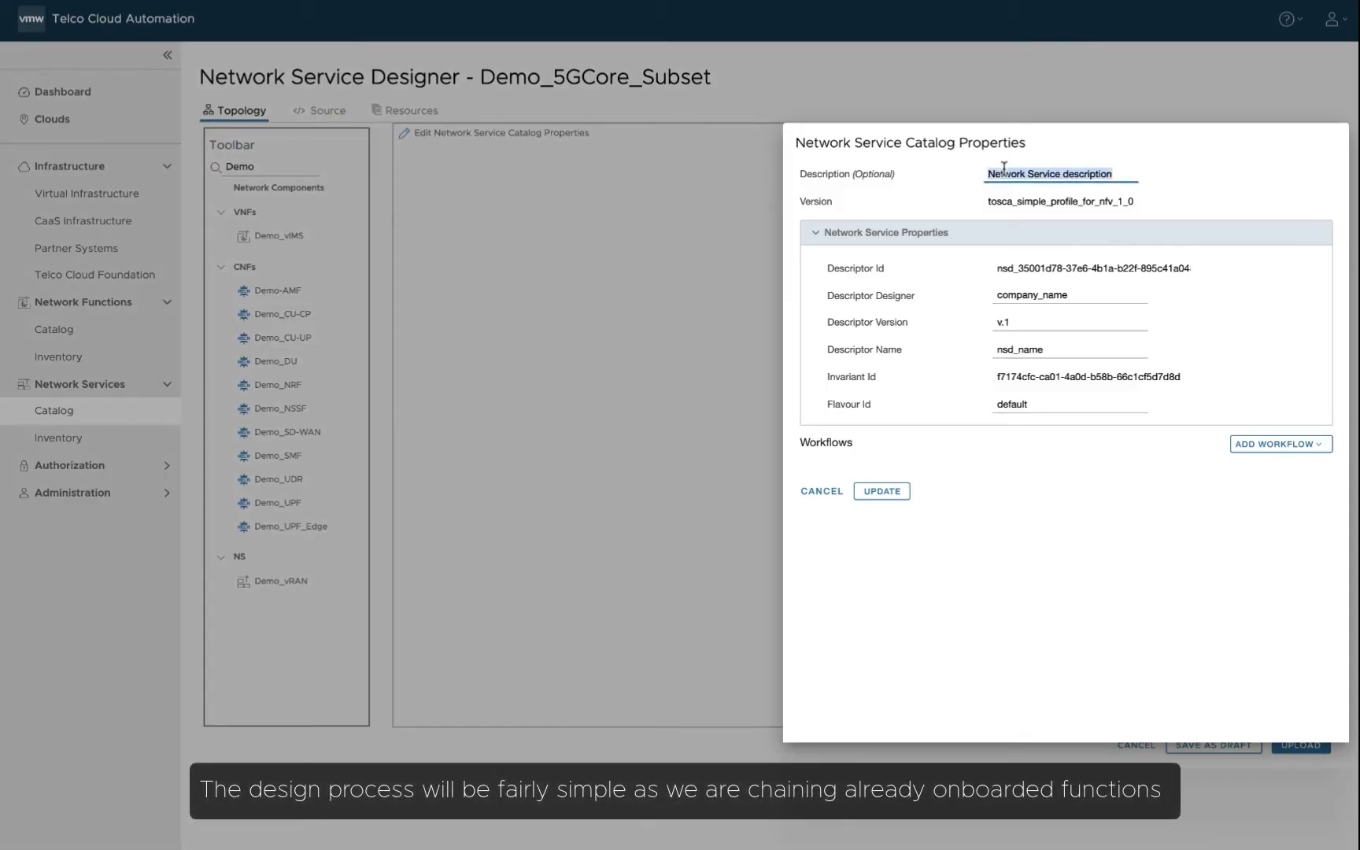
pyautogui.write('Demonstration')
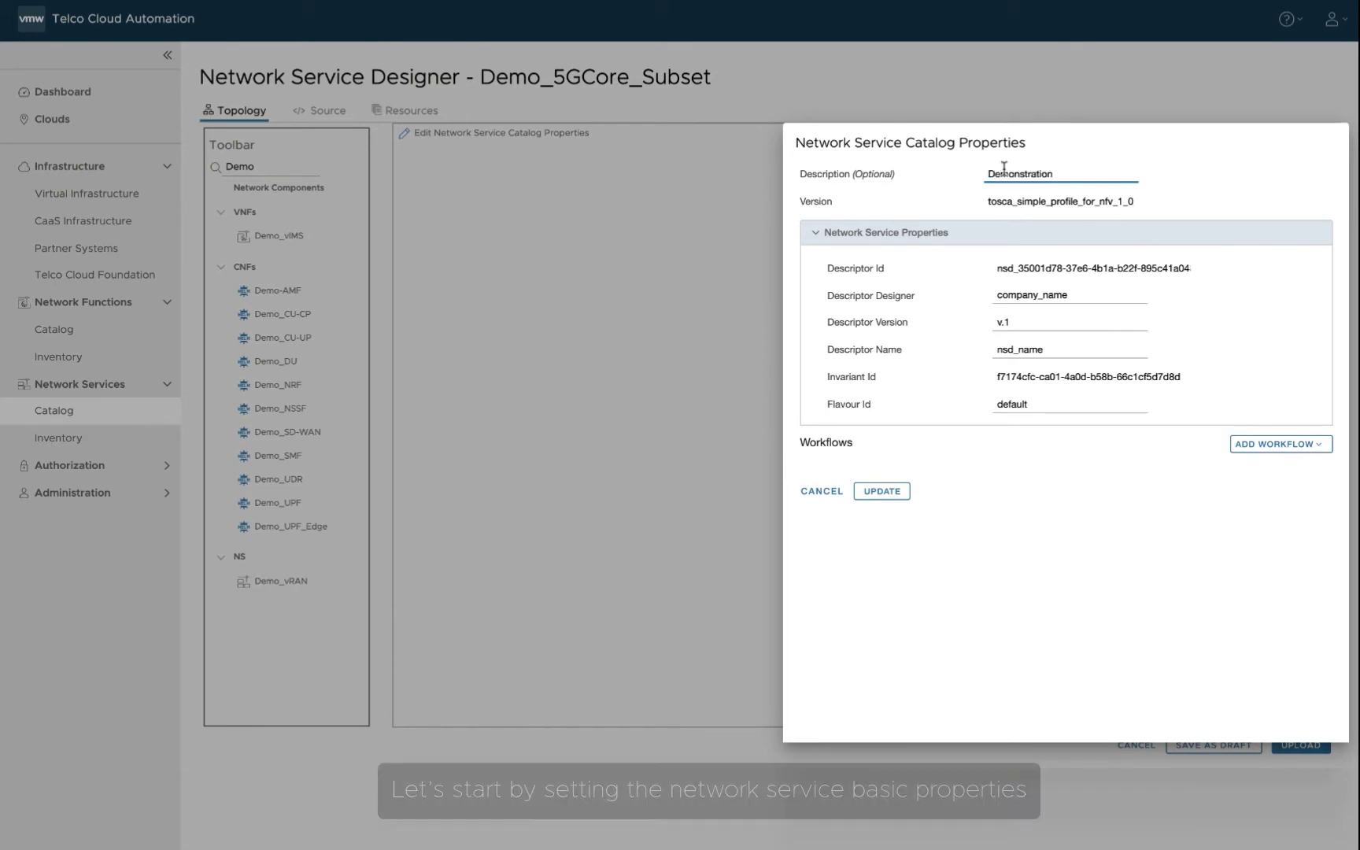
pyautogui.press('Tab')
pyautogui.write('VMware')
pyautogui.click(1019, 326)
pyautogui.doubleClick(1075, 353)
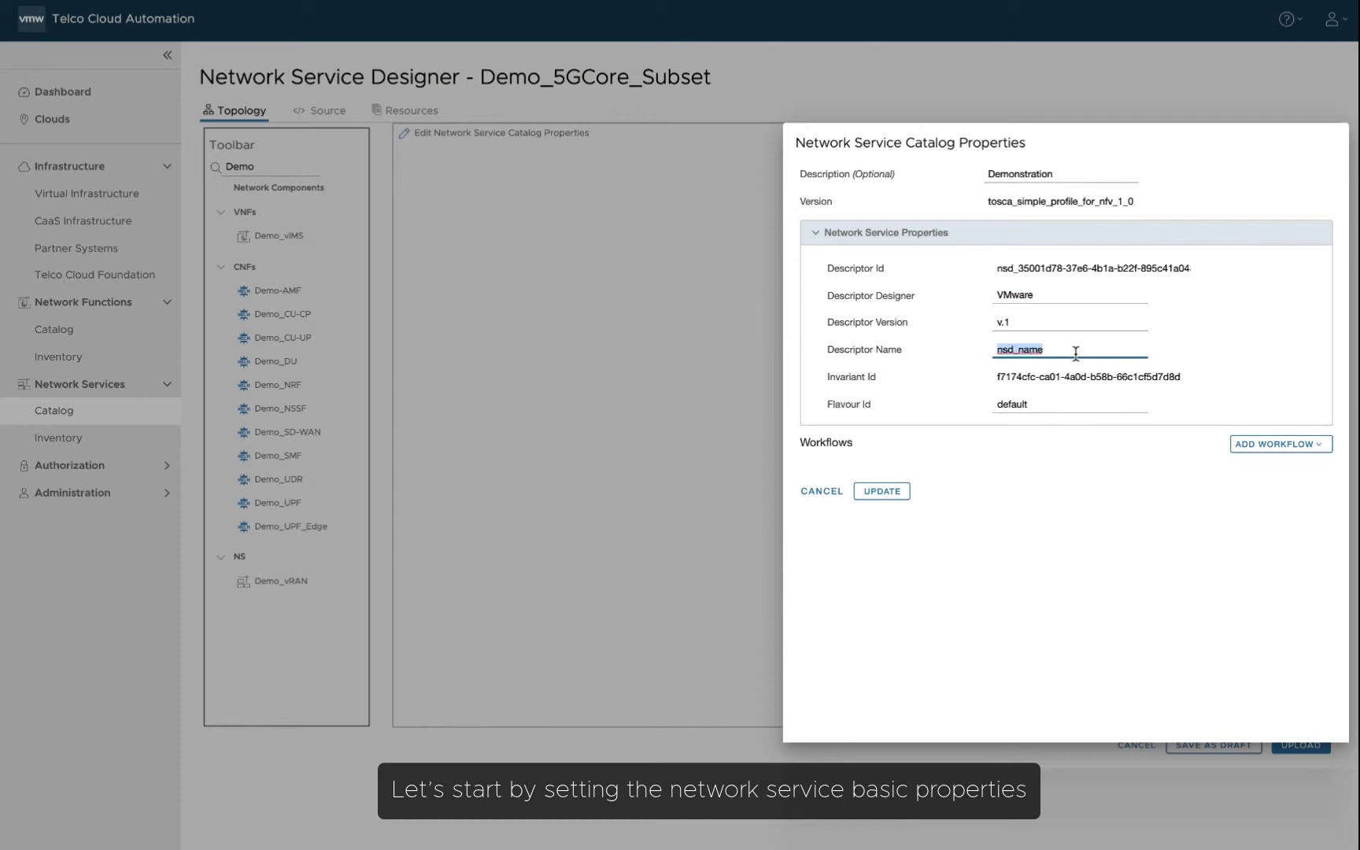
pyautogui.write('5G Core Subset')
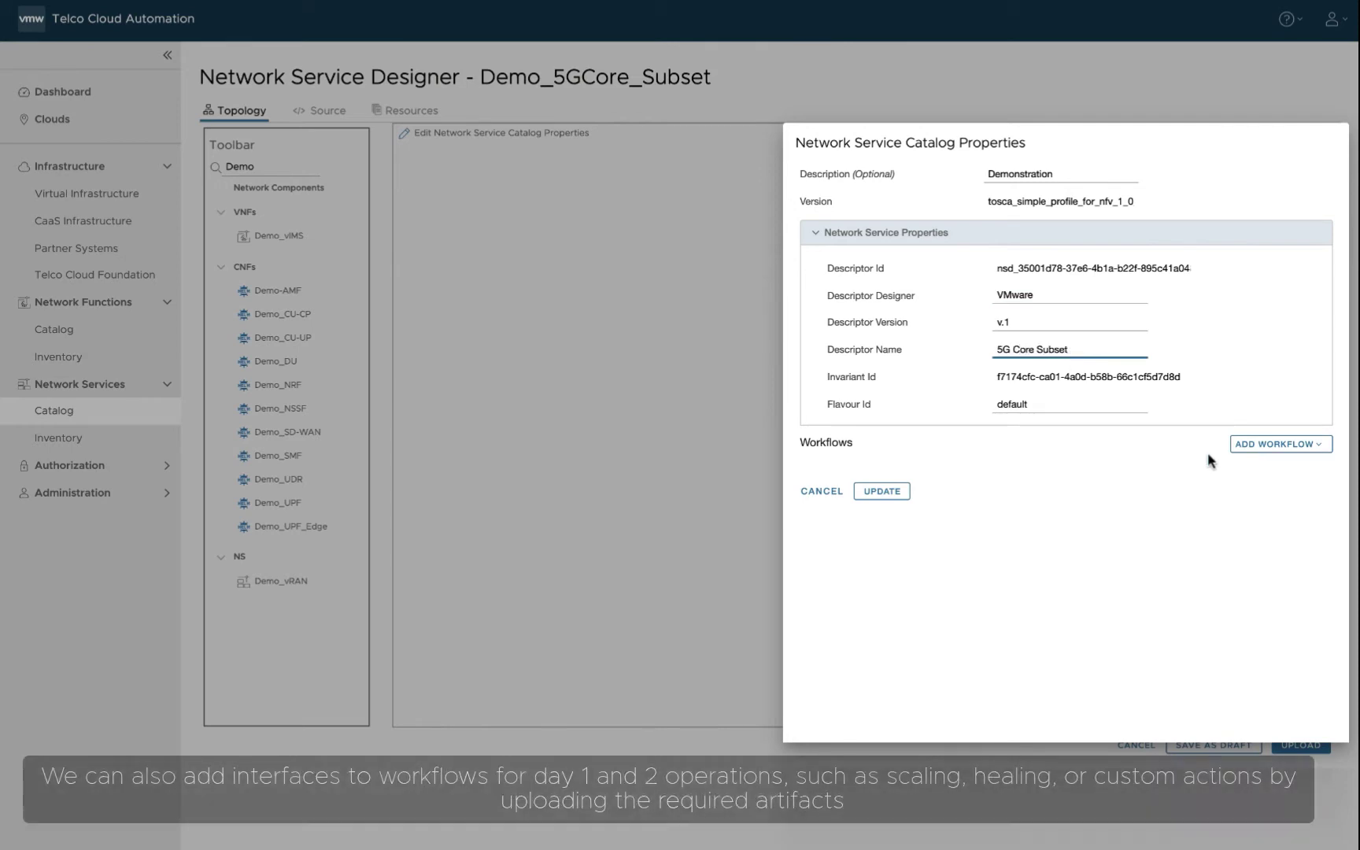
# Add a Scale Start workflow, remove it again, and save the catalog properties
pyautogui.click(1238, 446)
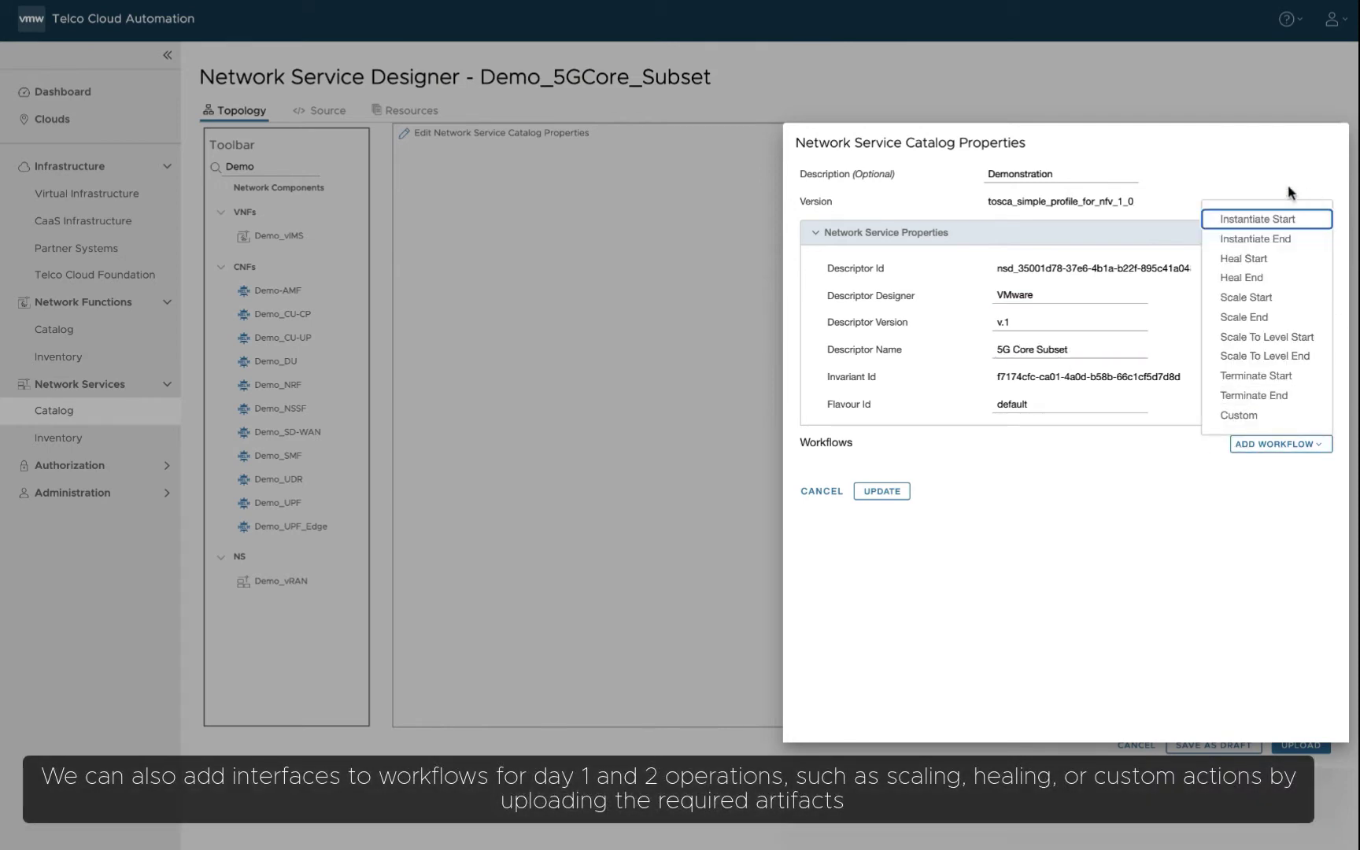
pyautogui.click(1244, 298)
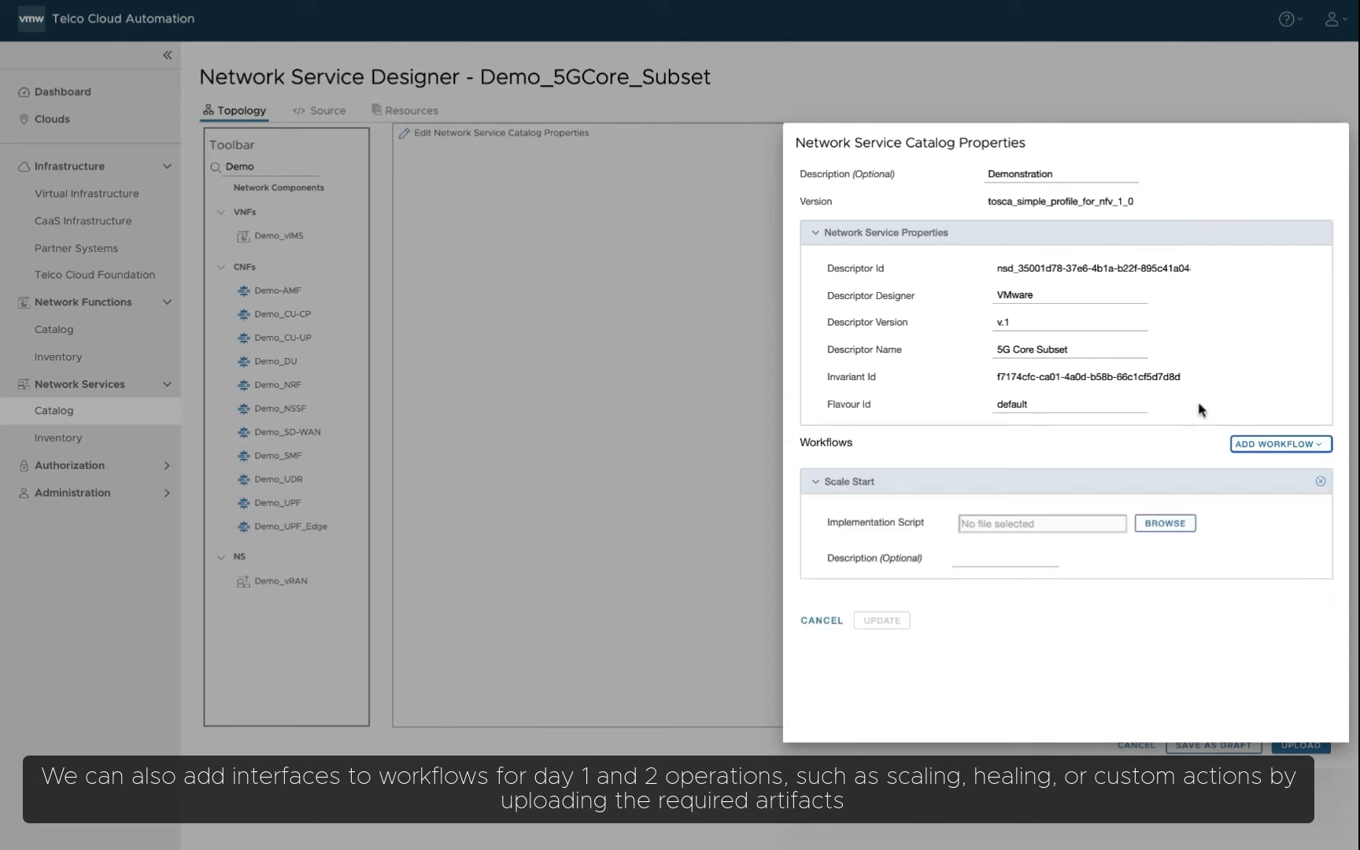
pyautogui.click(1320, 481)
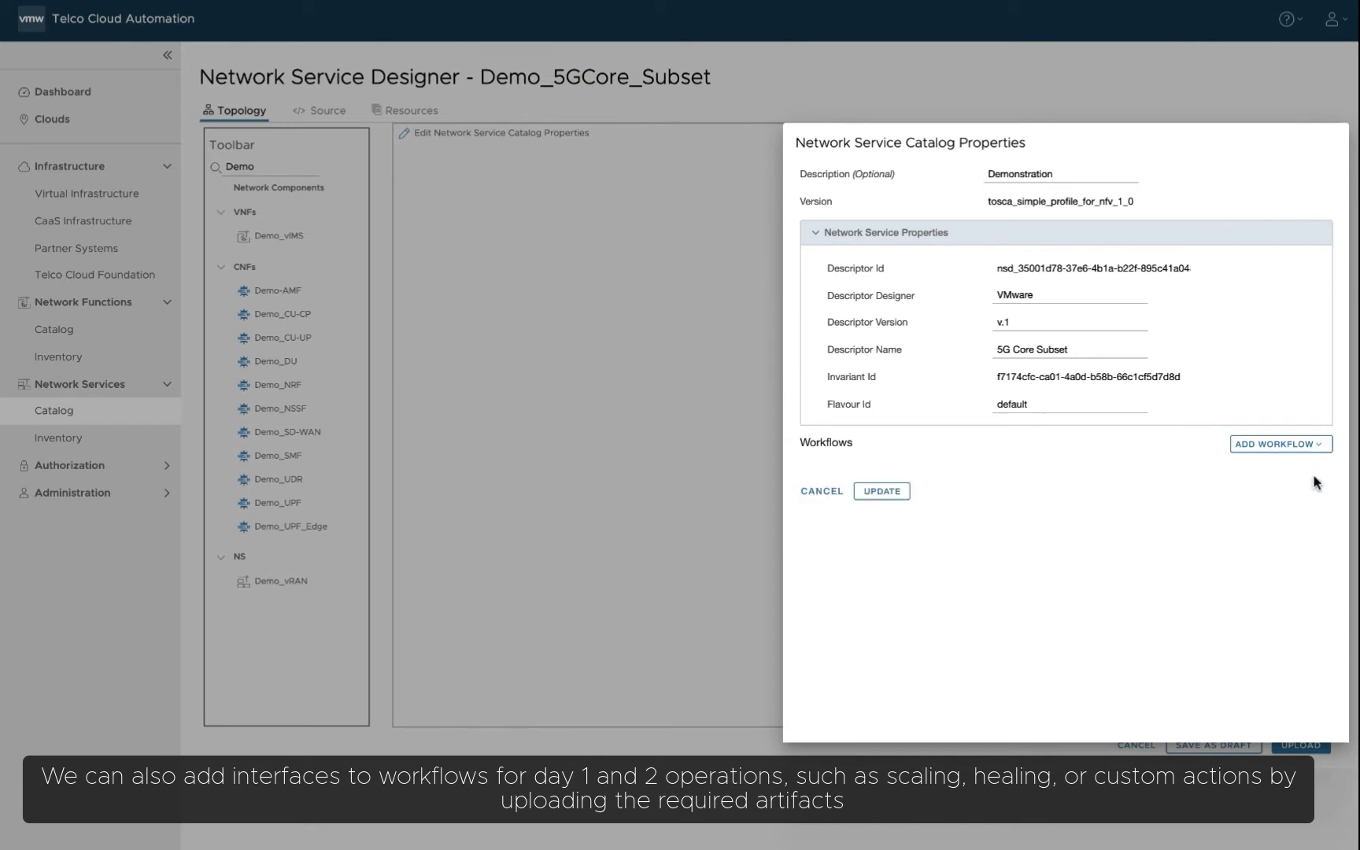
pyautogui.click(882, 492)
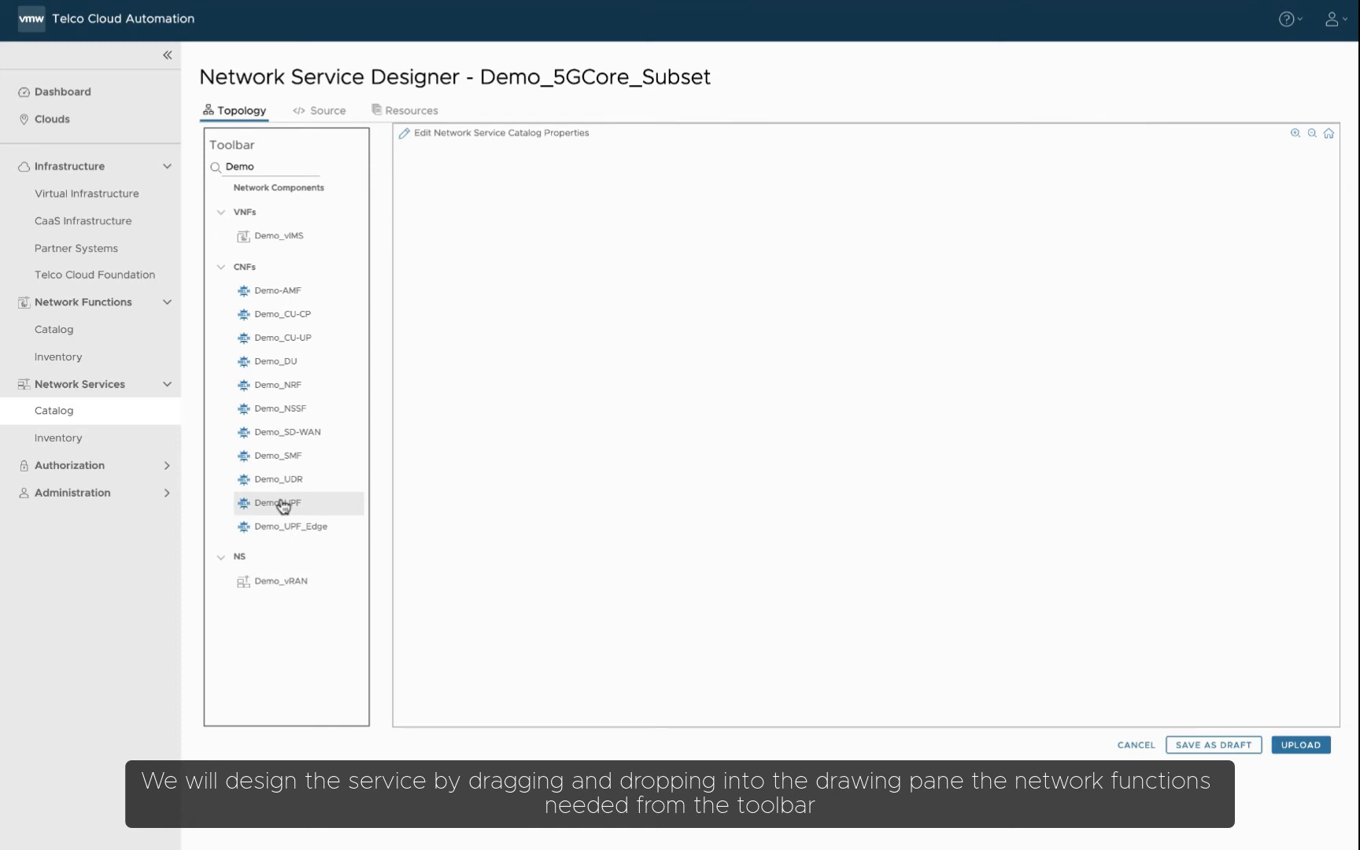
# Place Demo_UPF and Demo_SMF on the canvas as Demo_UPF1 and Demo_SMF2 and save each node's properties
pyautogui.moveTo(283, 506); pyautogui.dragTo(565, 504)
pyautogui.moveTo(283, 456); pyautogui.dragTo(446, 538)
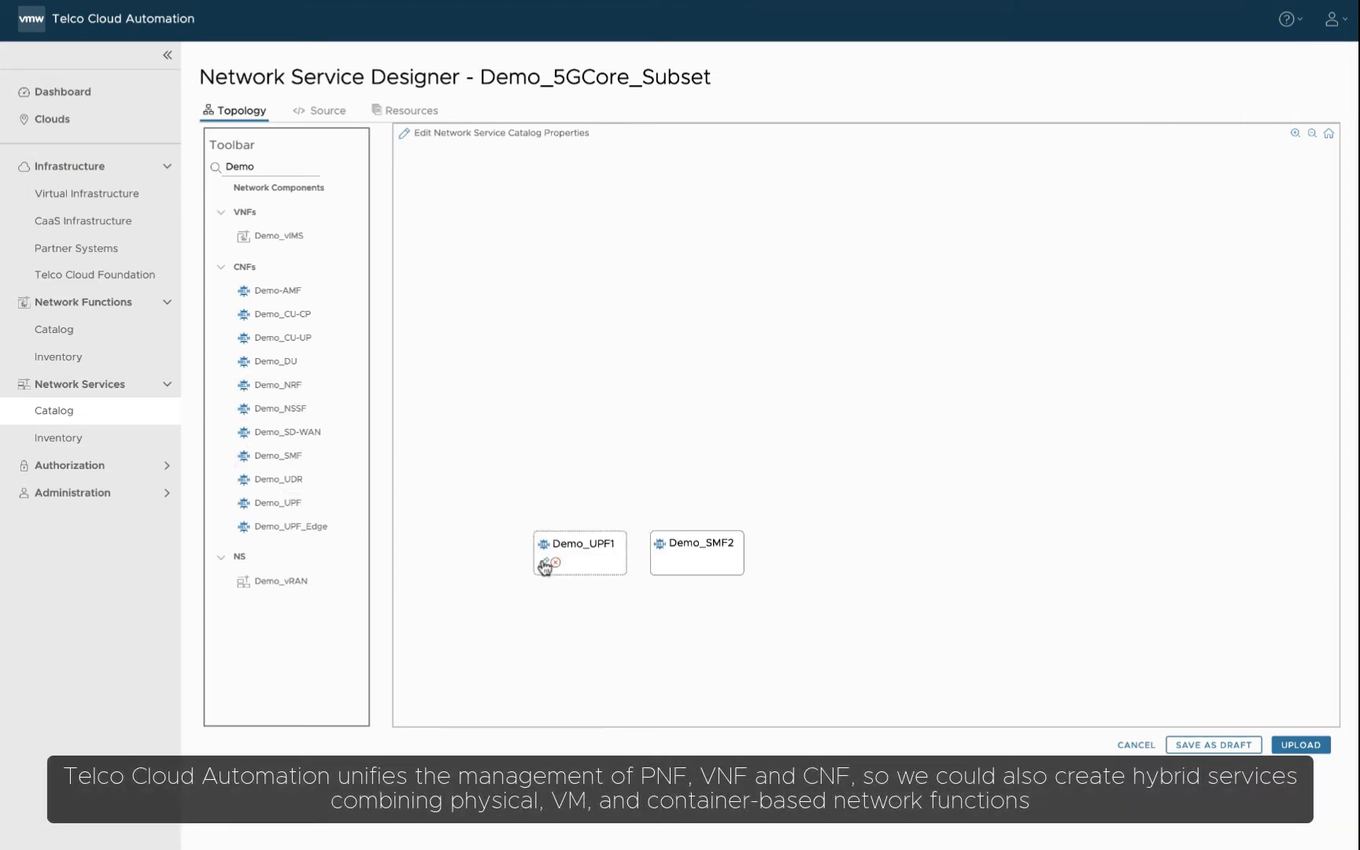
pyautogui.click(544, 563)
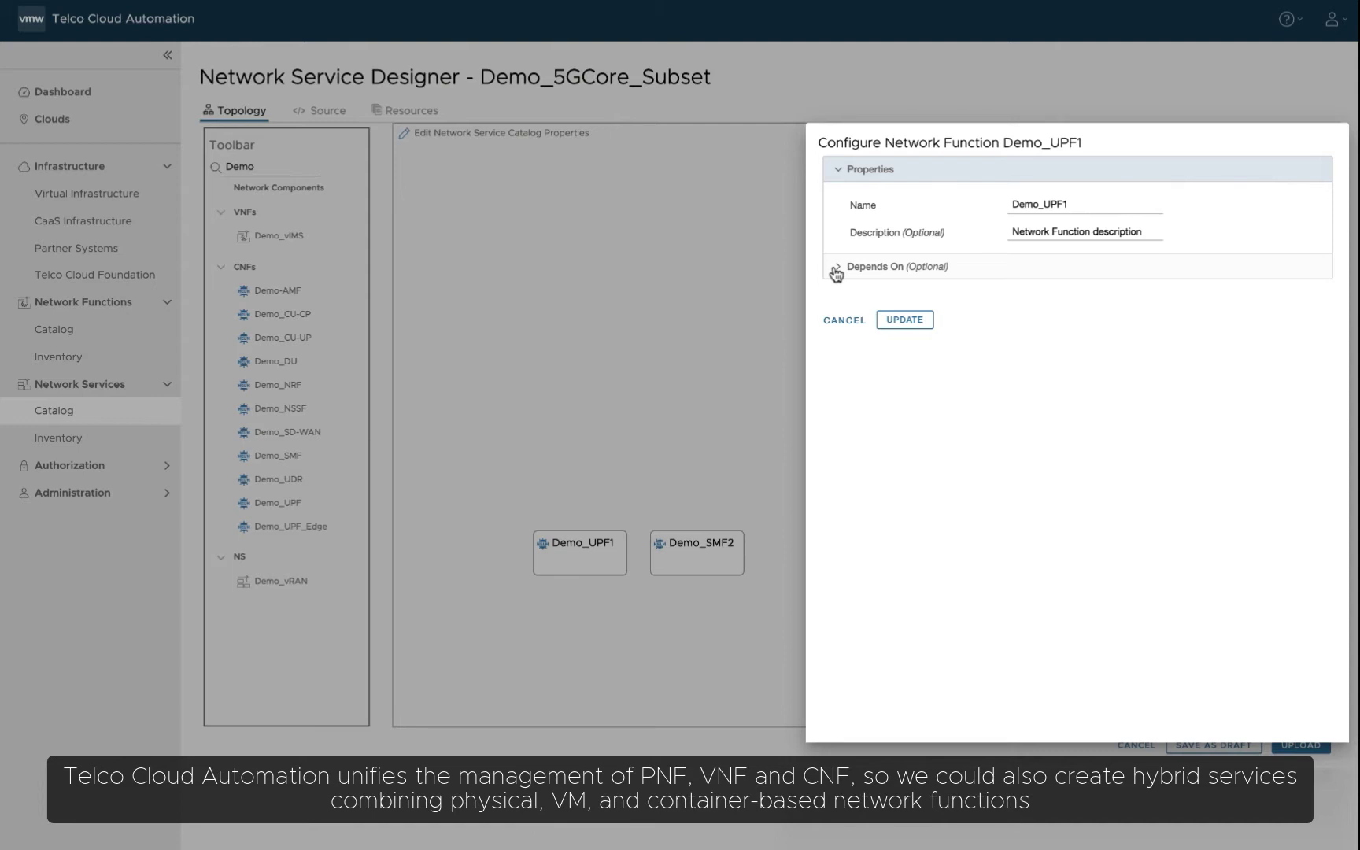
pyautogui.click(836, 269)
pyautogui.click(836, 269)
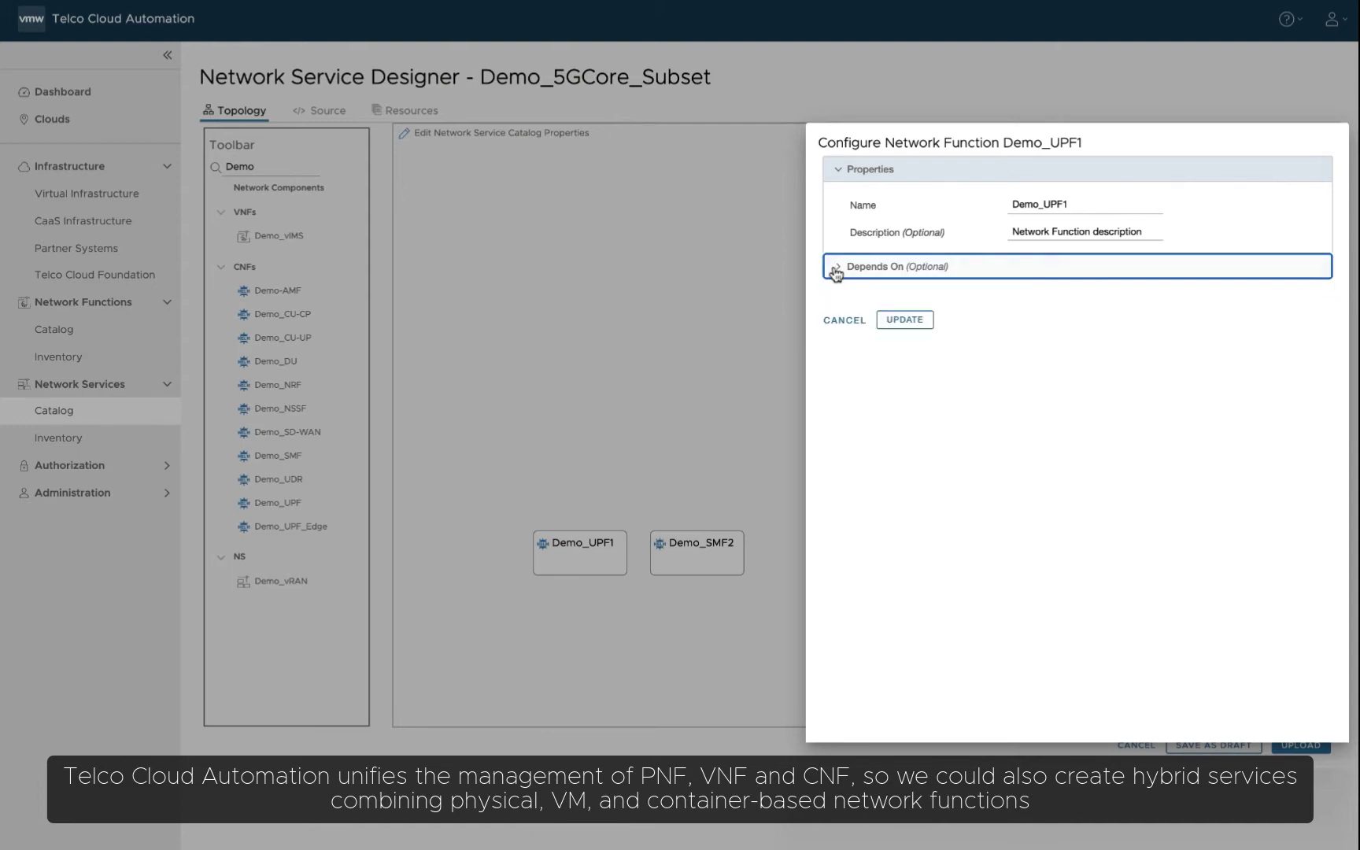
pyautogui.click(905, 324)
pyautogui.click(658, 564)
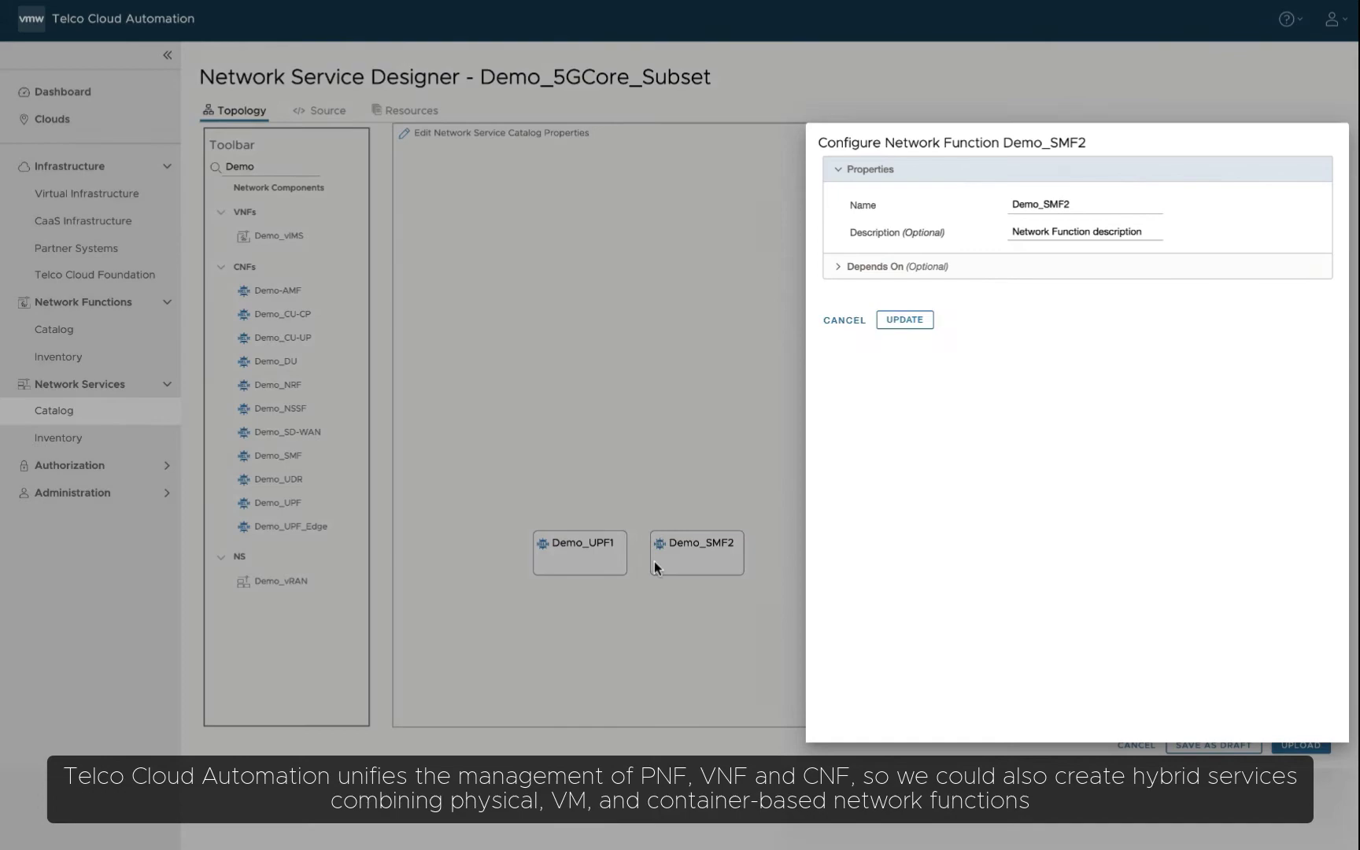
pyautogui.click(898, 322)
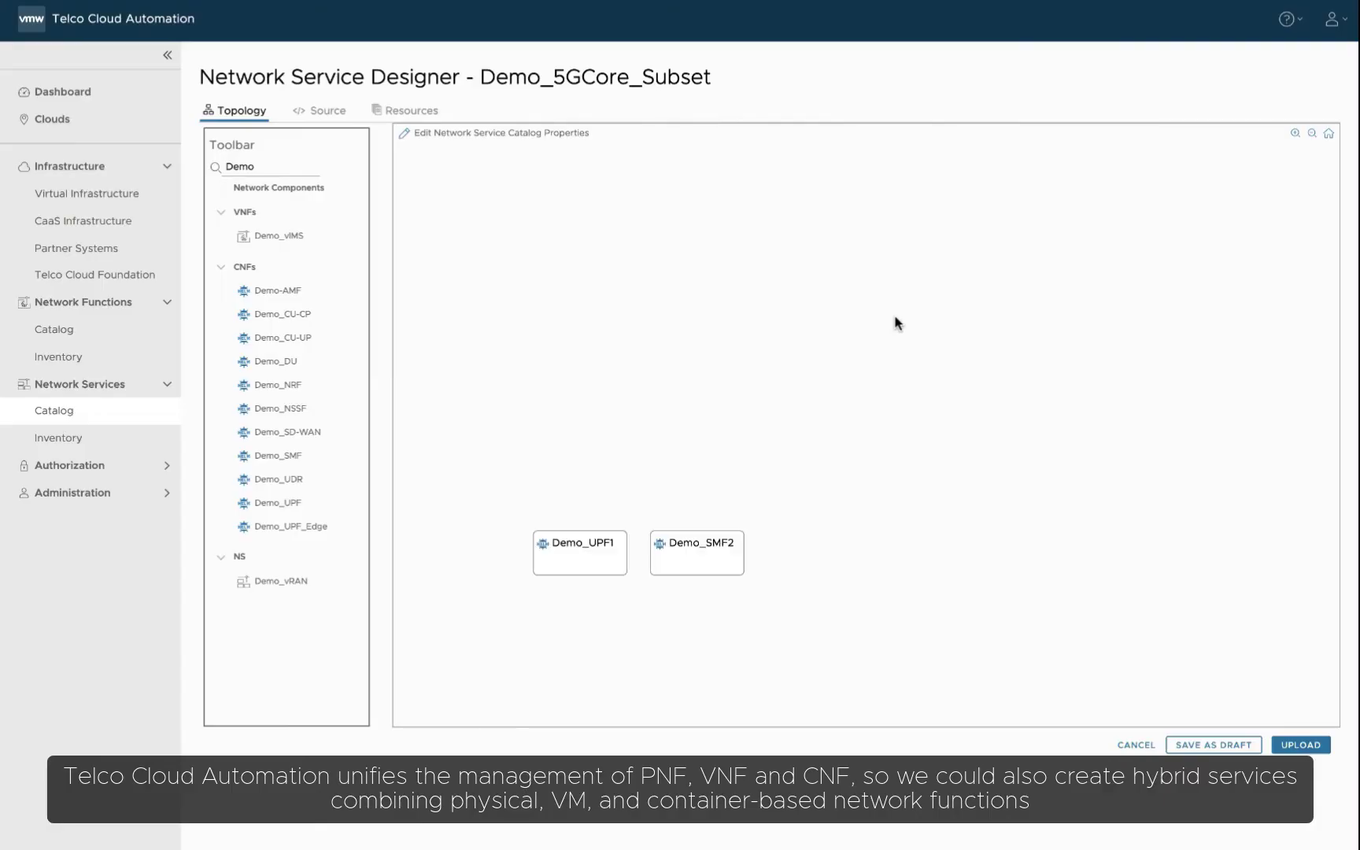
# Review the generated descriptor source and resource files, cancelling an attempted file addition
pyautogui.click(329, 114)
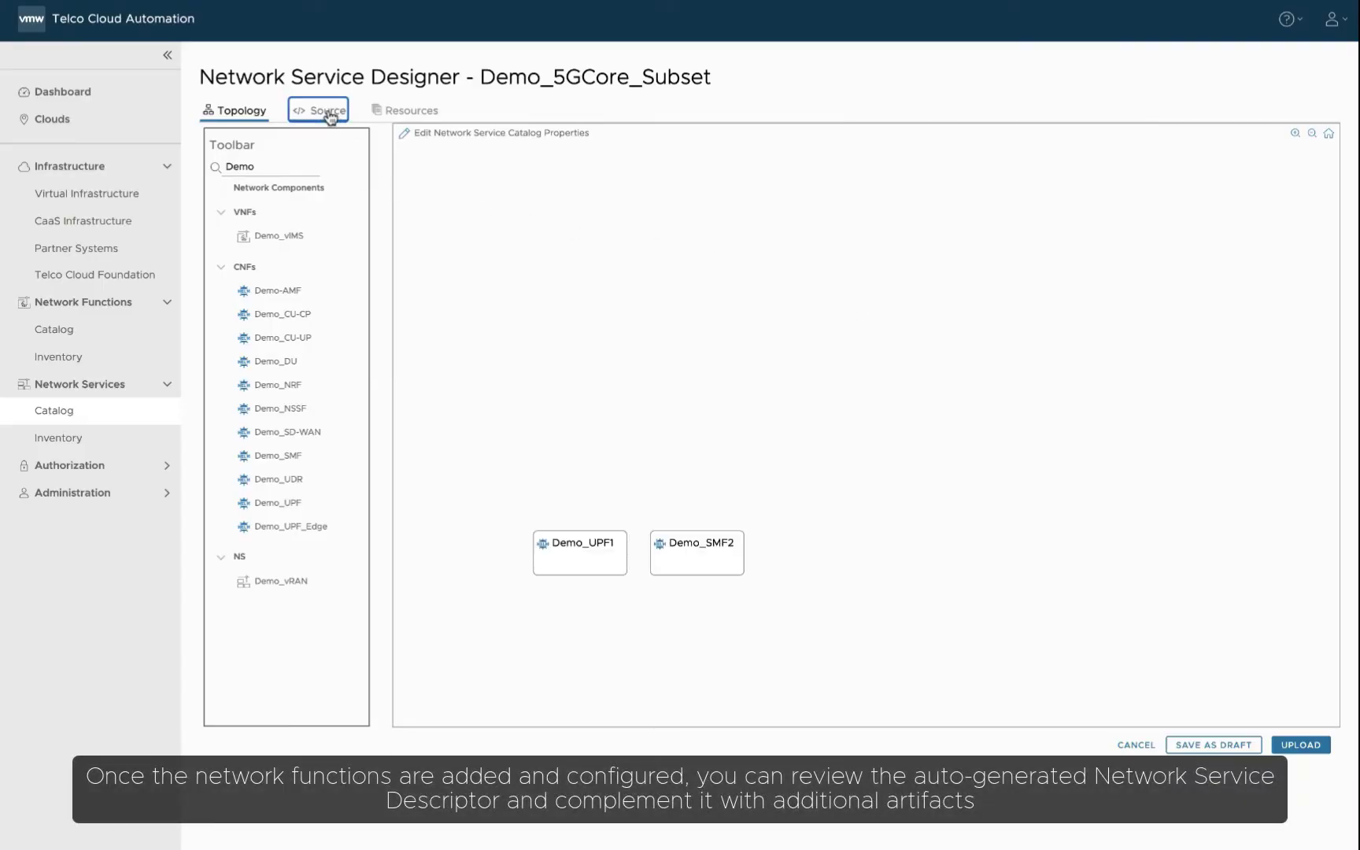
pyautogui.click(395, 114)
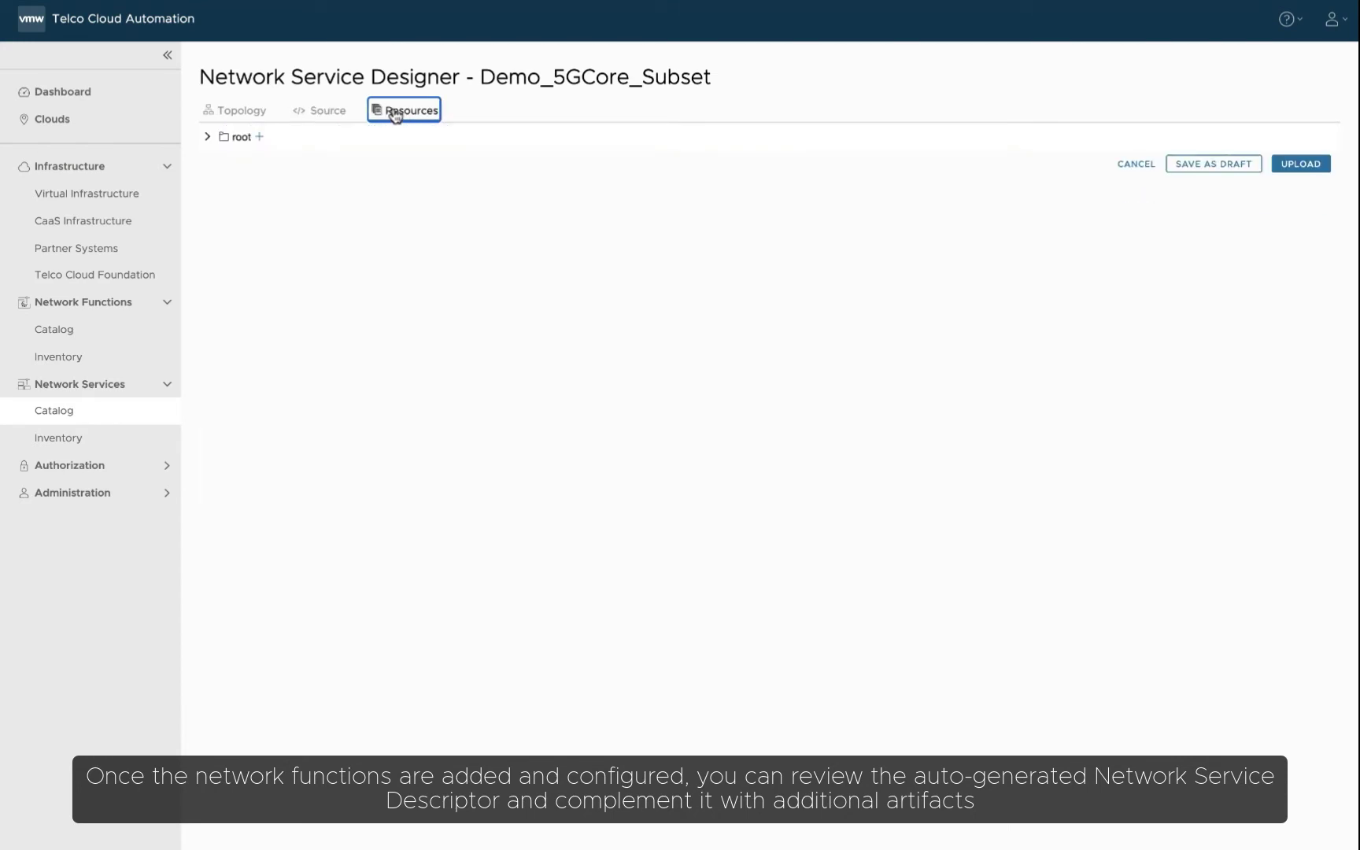
pyautogui.click(207, 137)
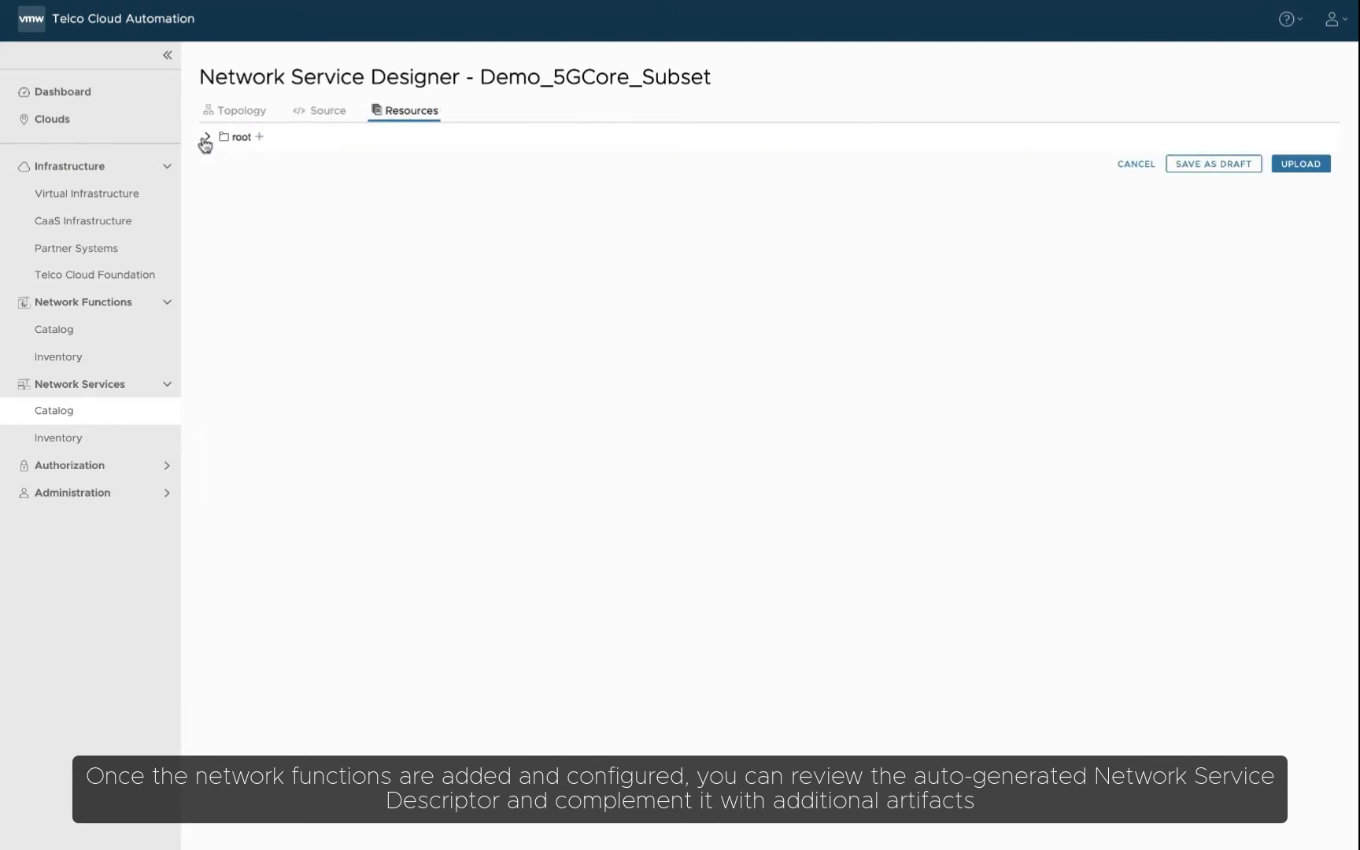
pyautogui.click(259, 138)
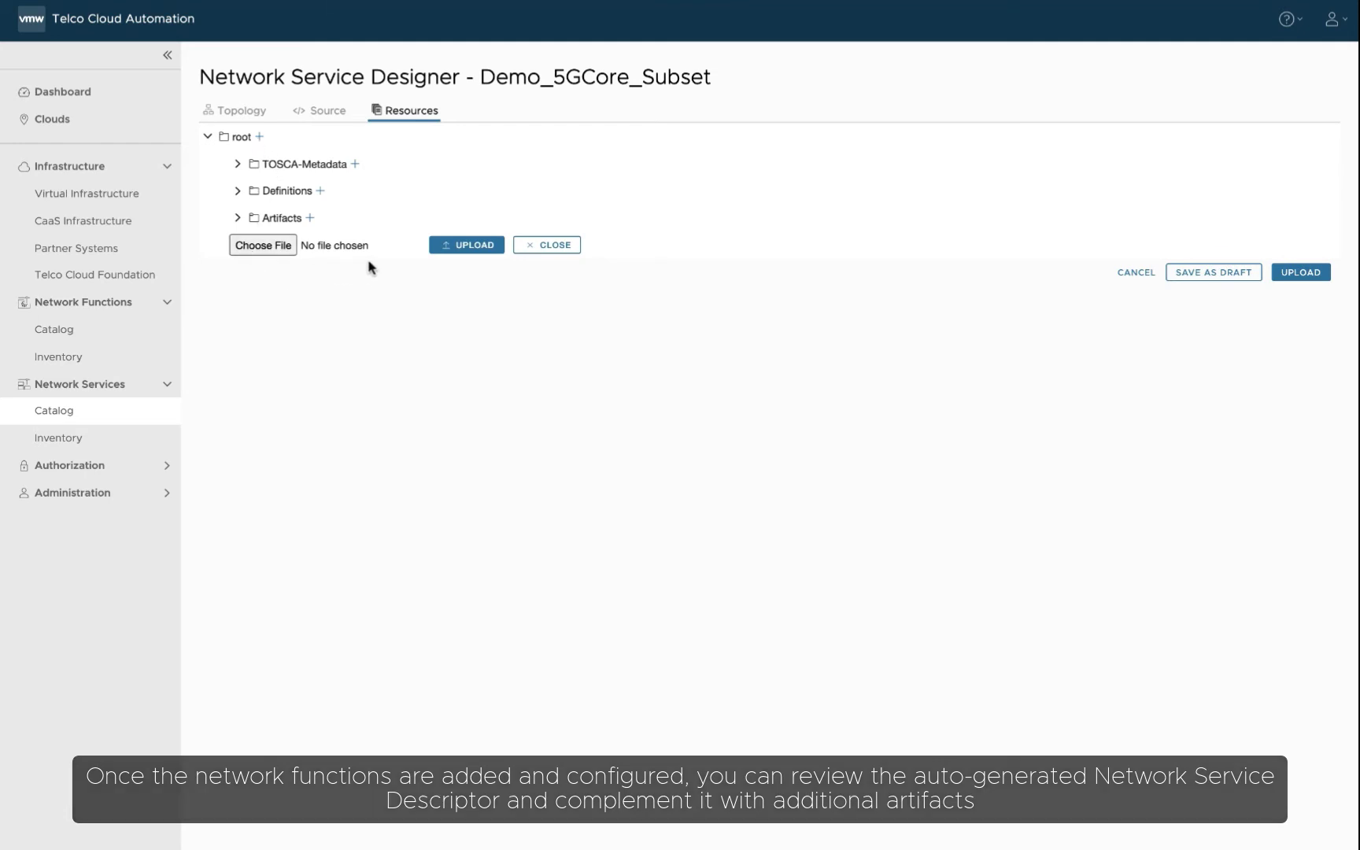
pyautogui.click(540, 248)
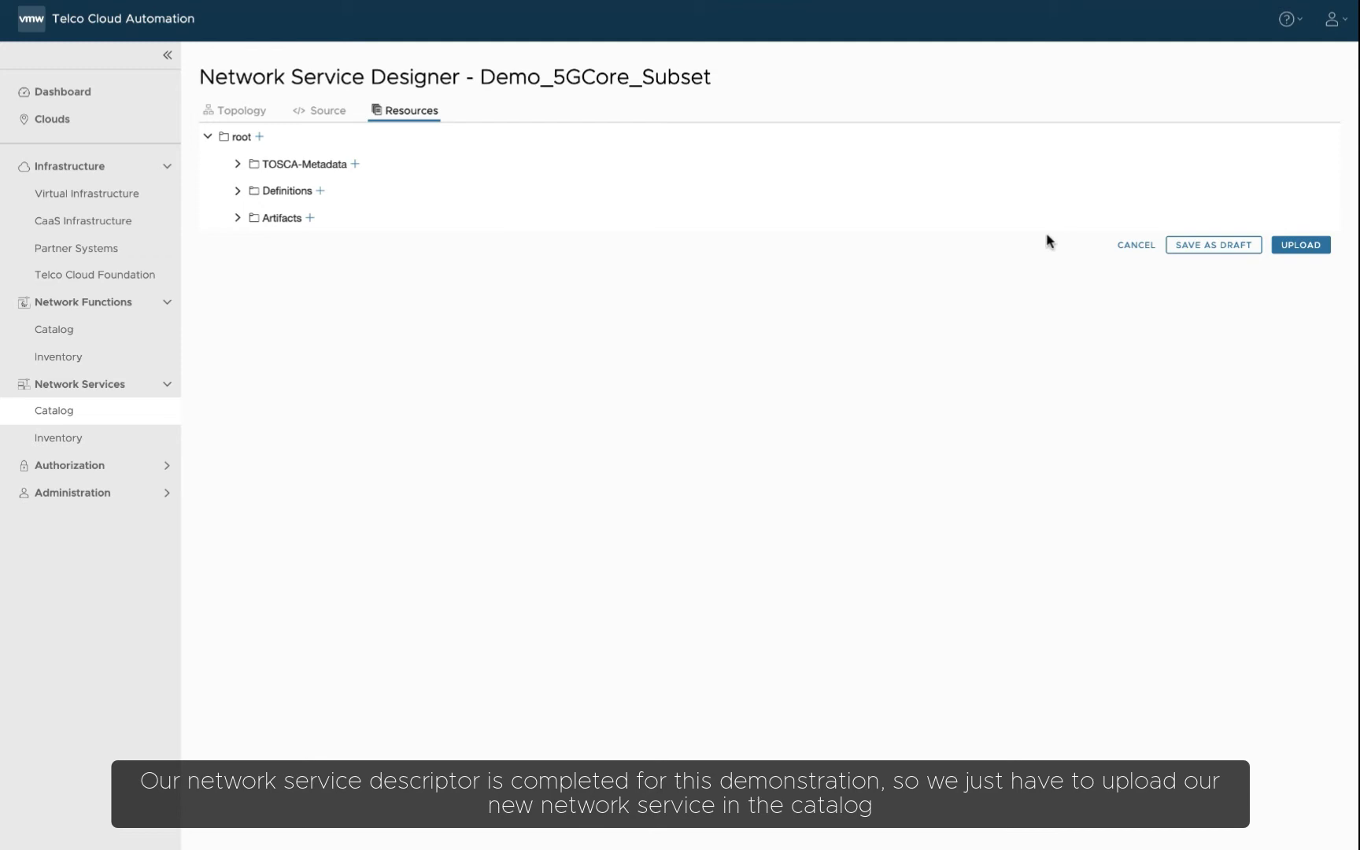
# Upload Demo_5GCore_Subset to the catalog and start instantiating it
pyautogui.click(1299, 252)
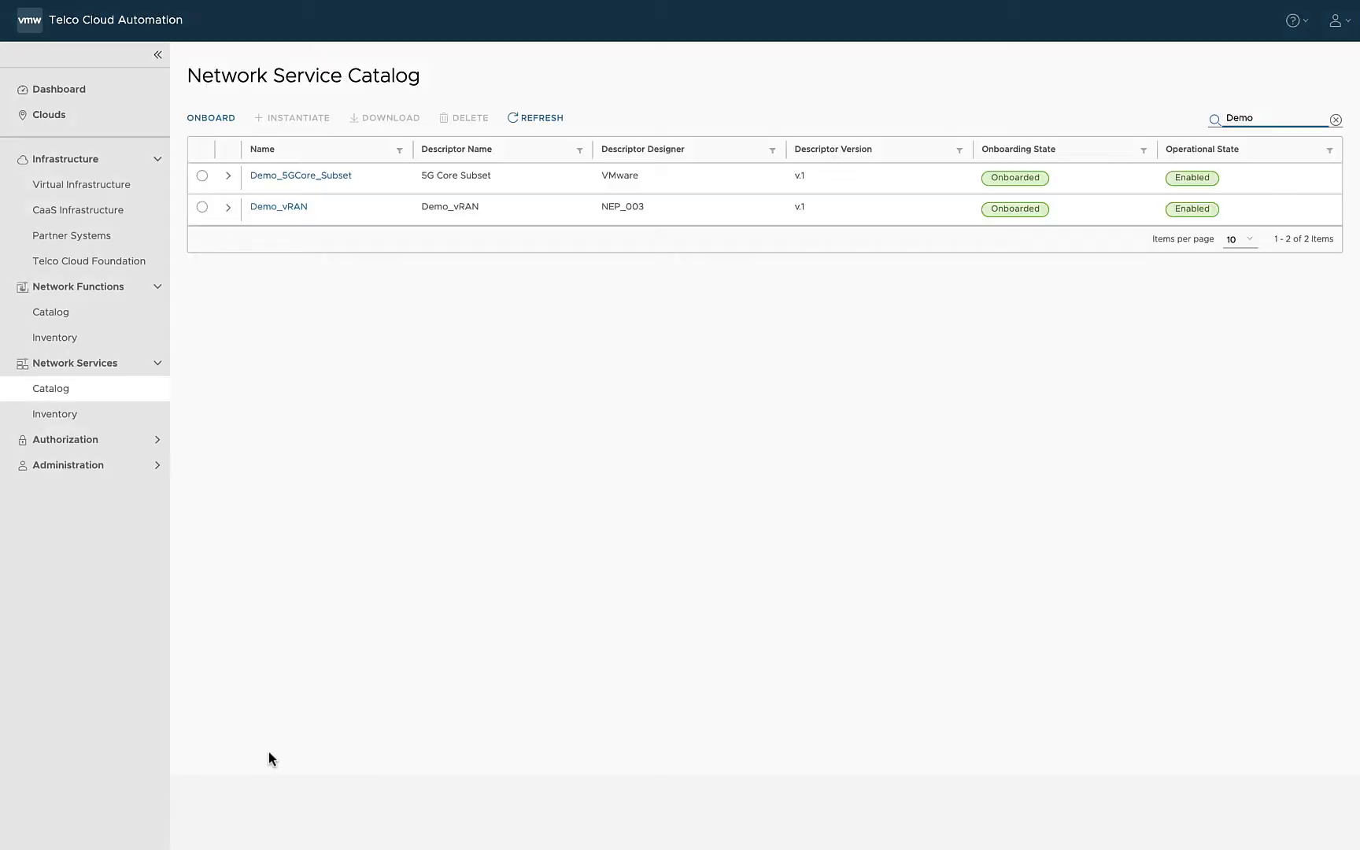
pyautogui.click(202, 177)
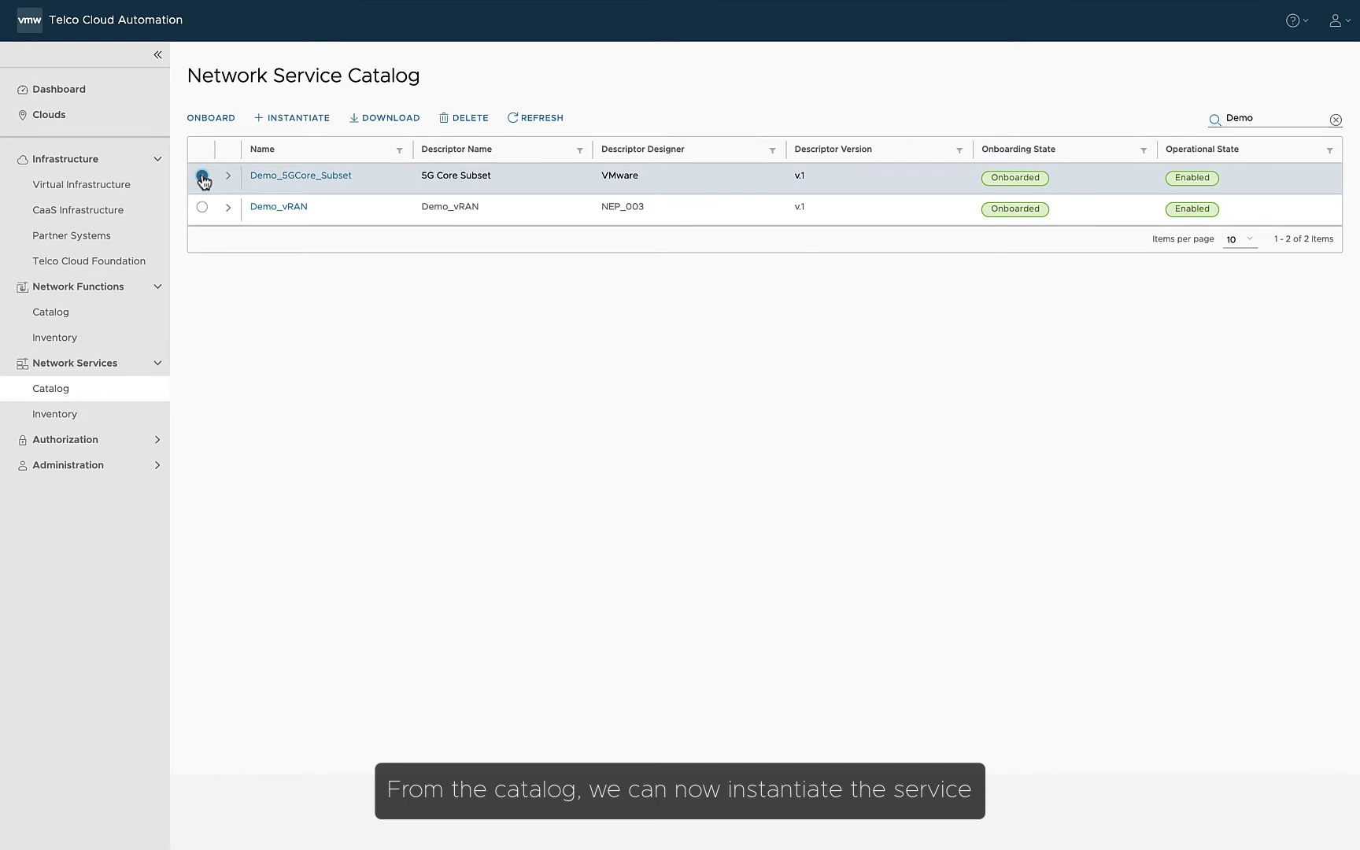
pyautogui.click(298, 120)
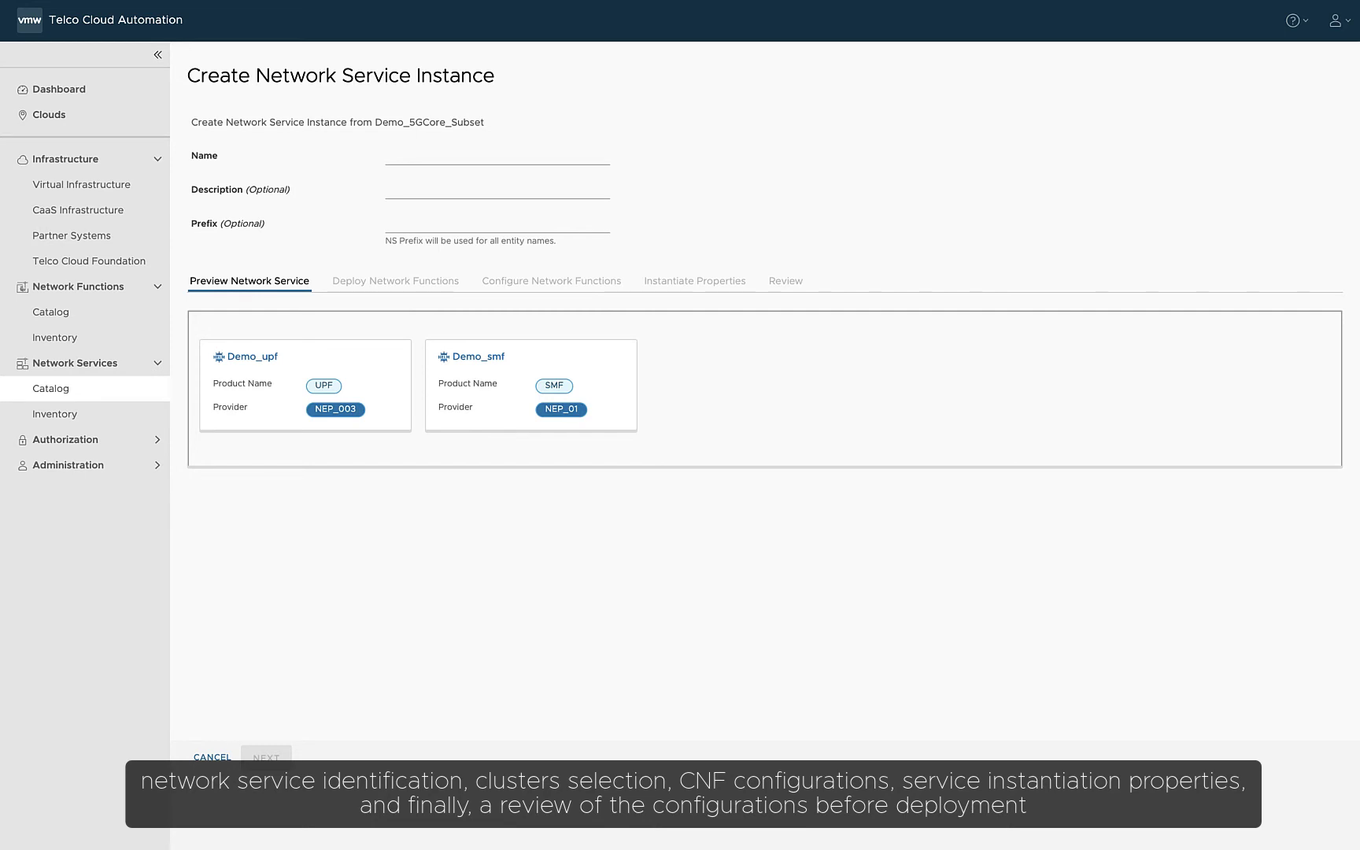
# Enter Instance_5G_Subset as the instance name and 5G as the prefix
pyautogui.click(391, 156)
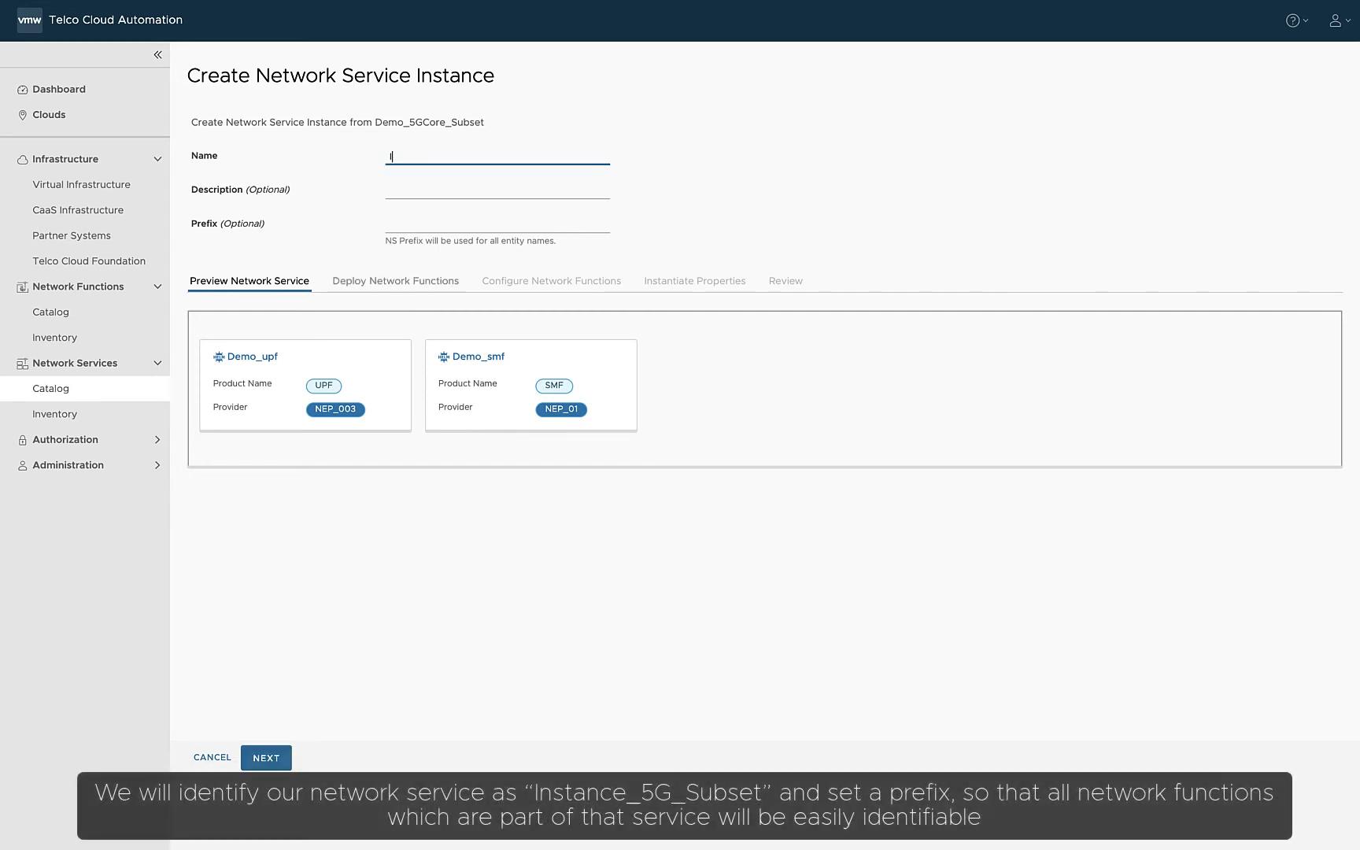
pyautogui.write('Instance_5G_Subset')
pyautogui.click(390, 224)
pyautogui.write('5G')
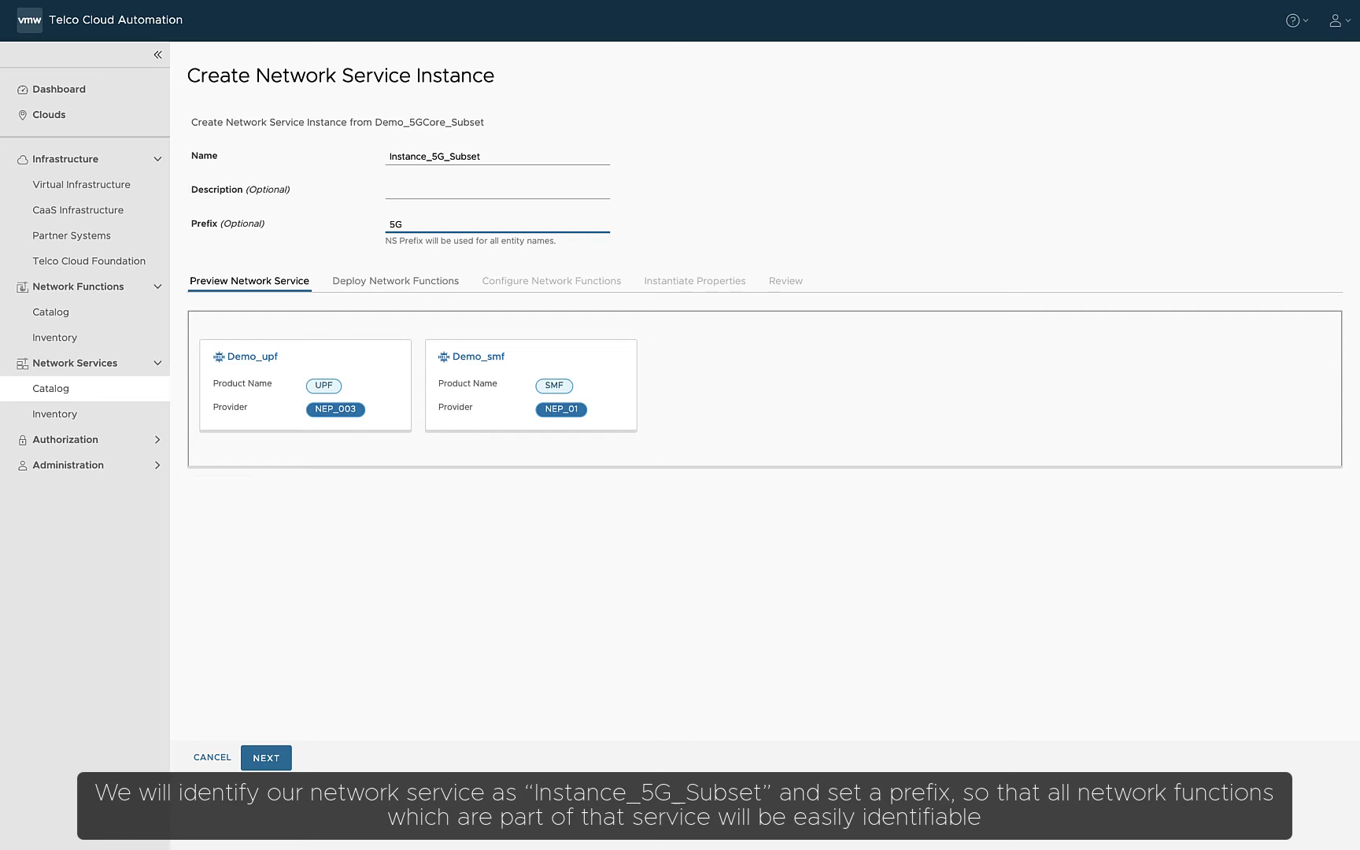
pyautogui.press('Tab')
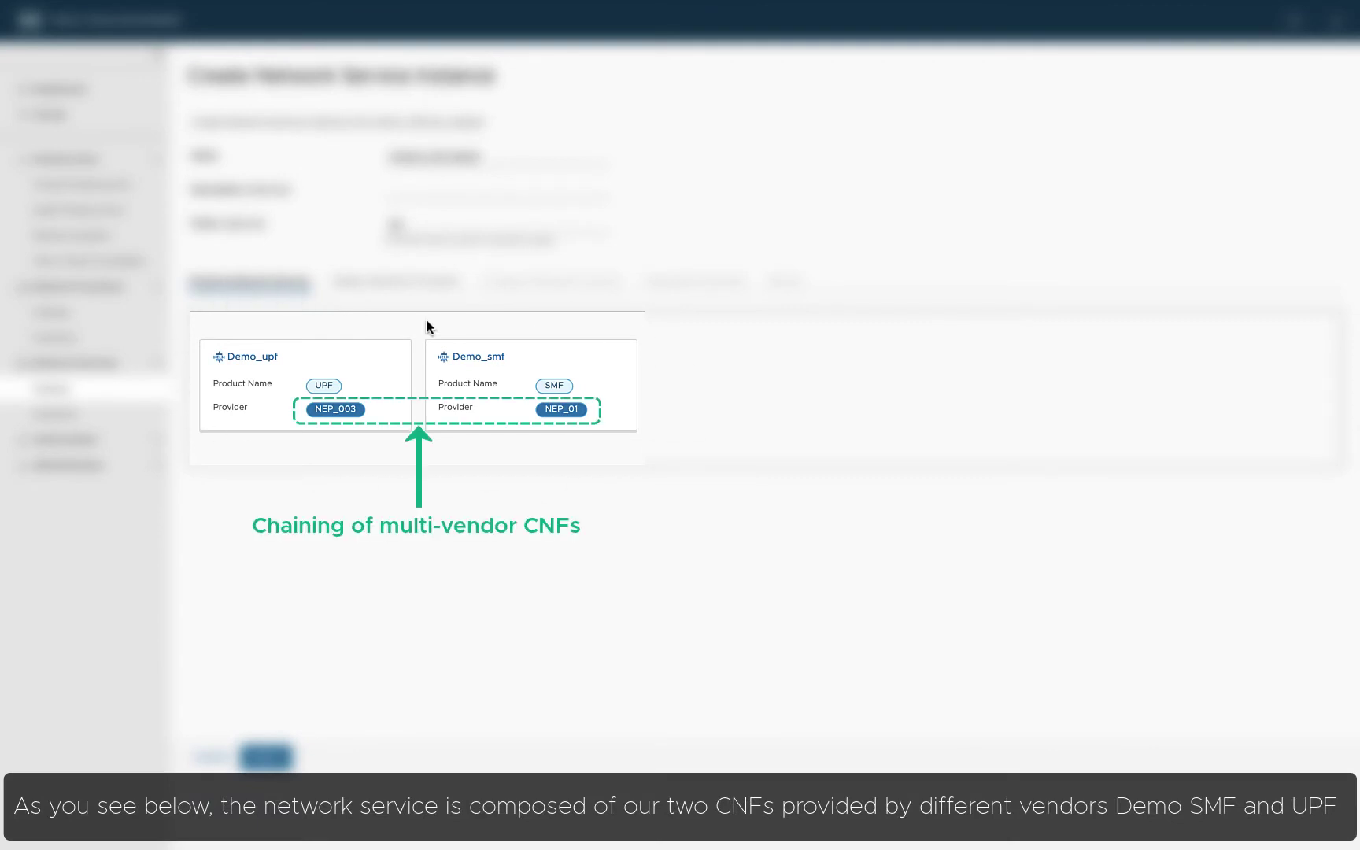
# Advance from the service preview to the Deploy Network Functions step
pyautogui.click(268, 756)
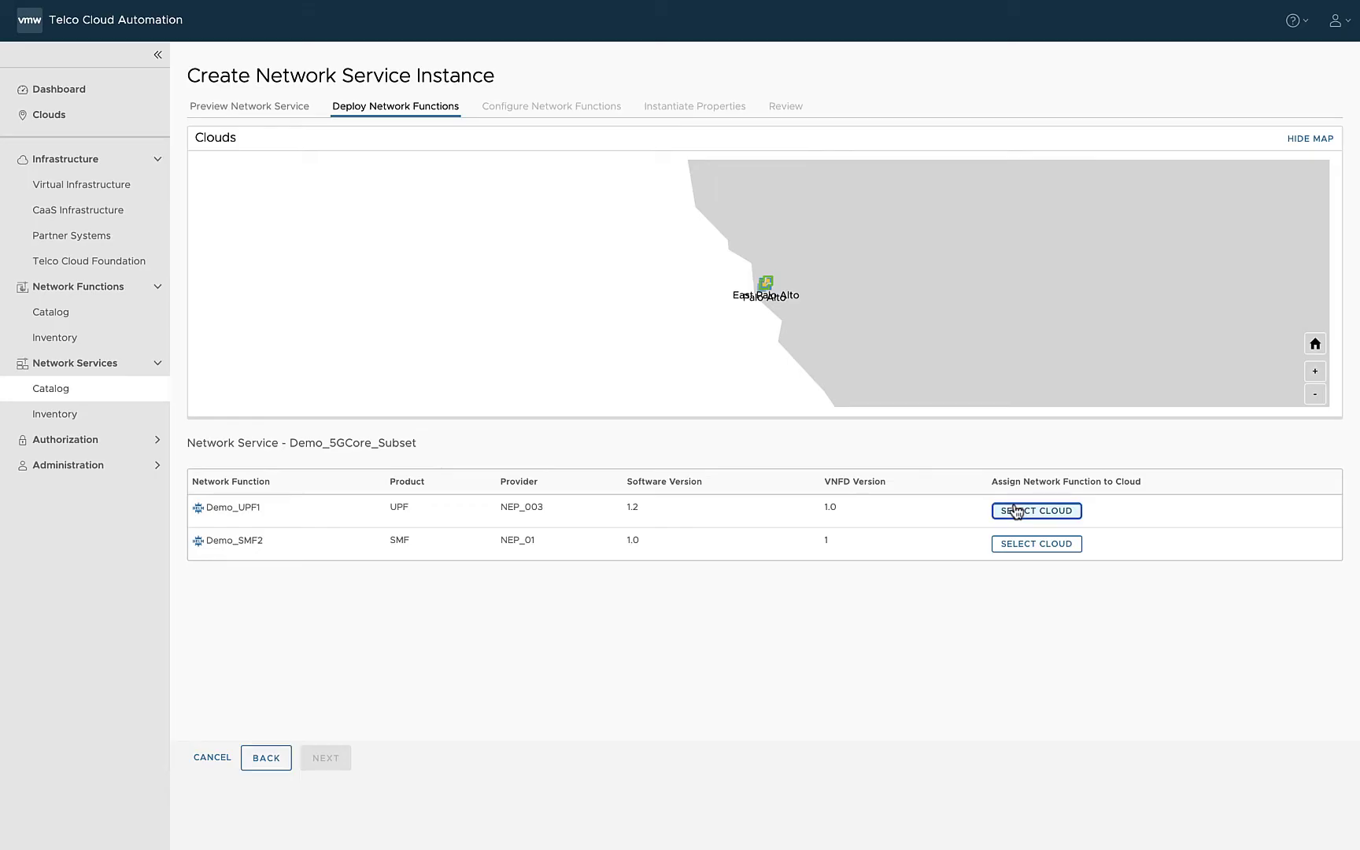
# Deploy Demo_UPF1 on local-dc1-cluster using the worker-np-2 node pool
pyautogui.click(1024, 510)
pyautogui.click(528, 232)
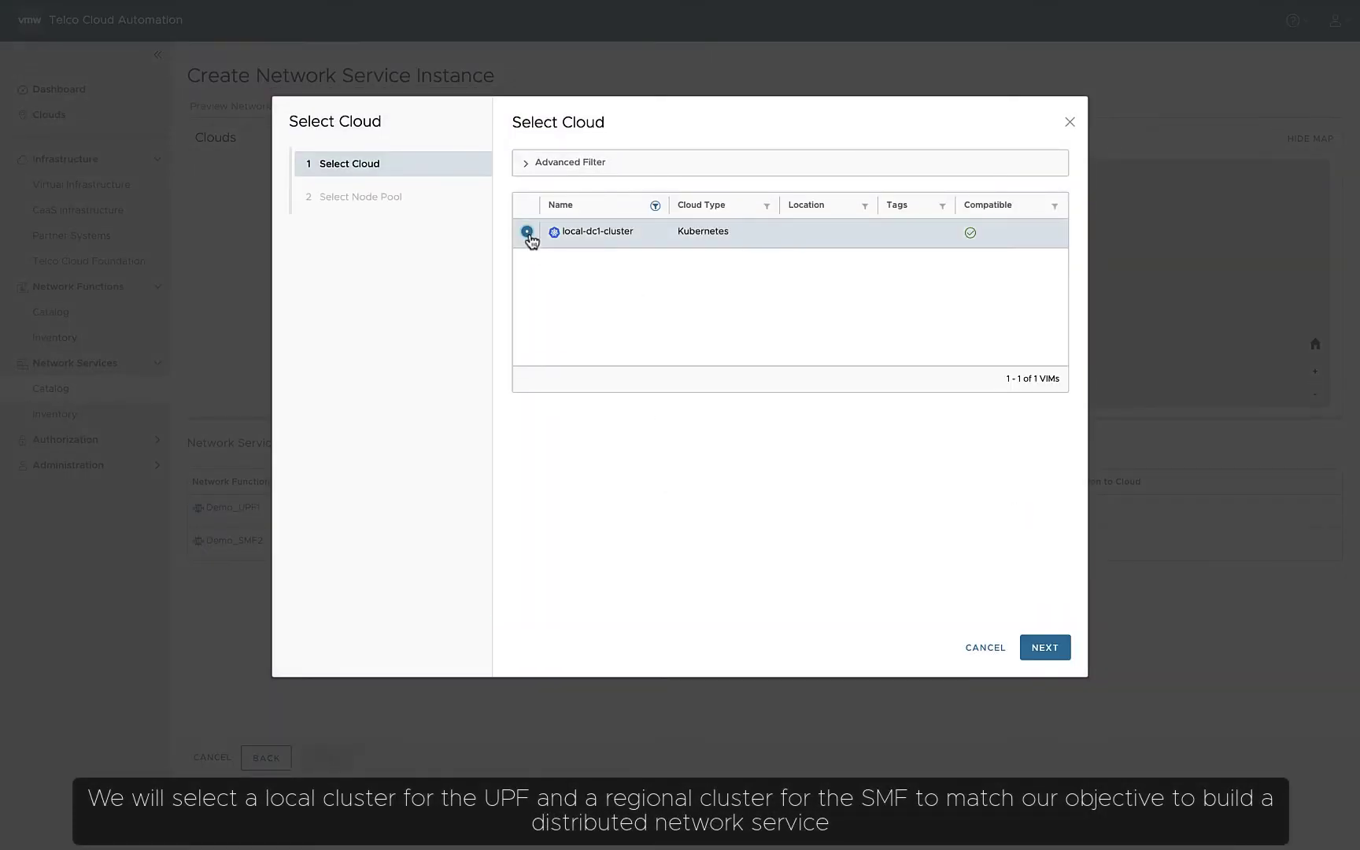
pyautogui.click(1044, 647)
pyautogui.click(527, 227)
pyautogui.click(1044, 647)
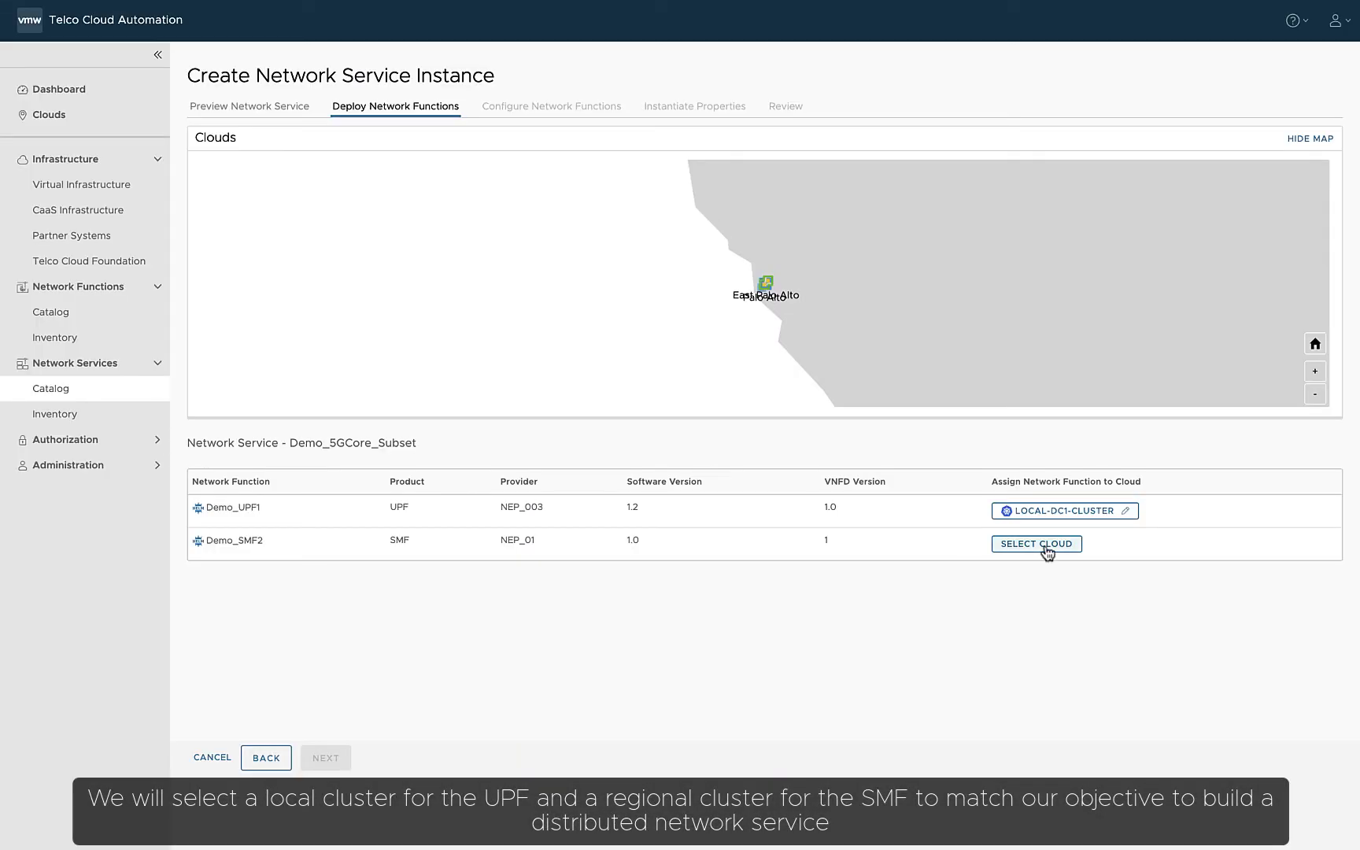
# Choose regional-dc2-cluster as the cloud for Demo_SMF2 and continue
pyautogui.click(1045, 551)
pyautogui.click(526, 261)
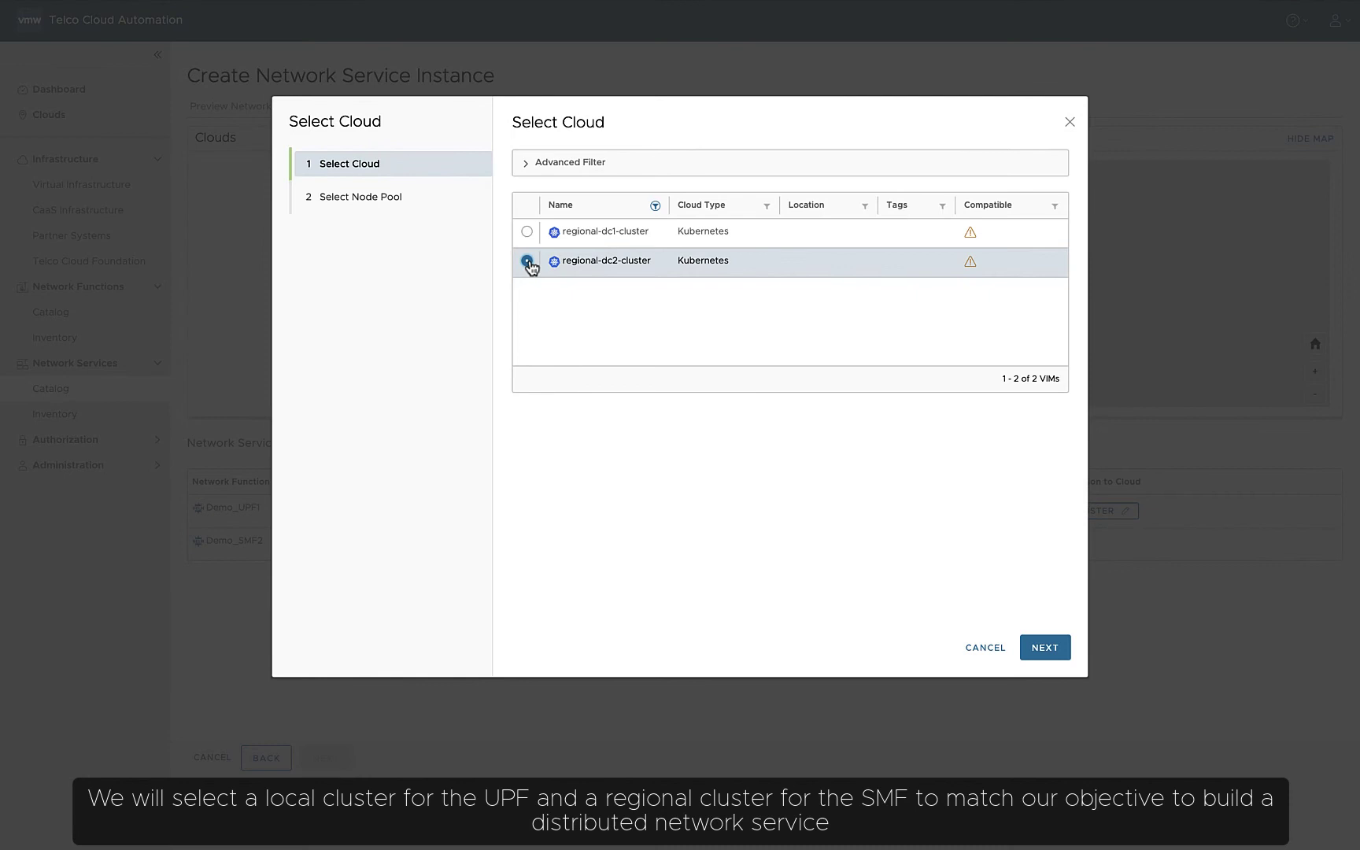
pyautogui.click(1046, 647)
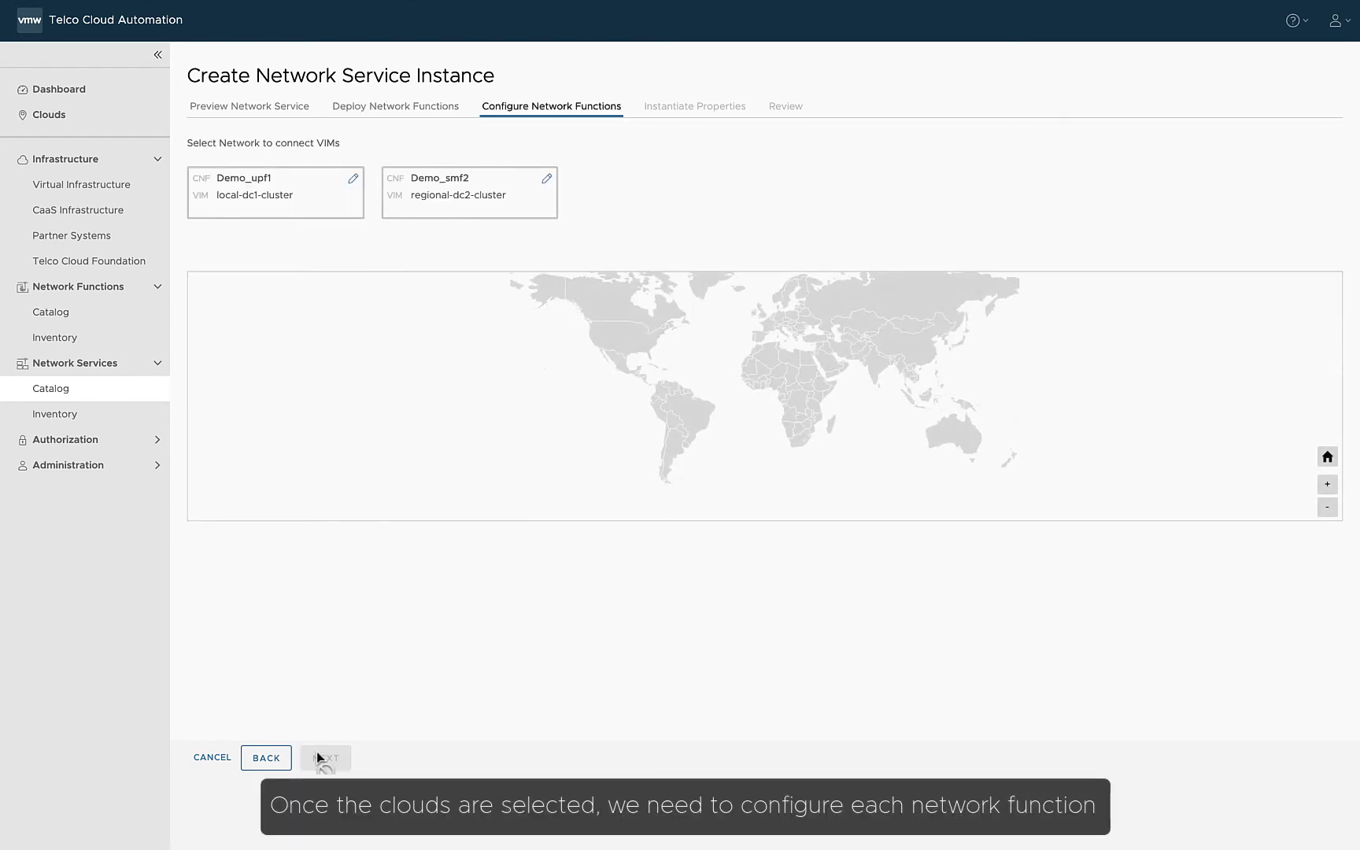
# Configure Demo_upf1 with namespace upf and the pasted testing-cnf repository URL, then finish
pyautogui.click(352, 180)
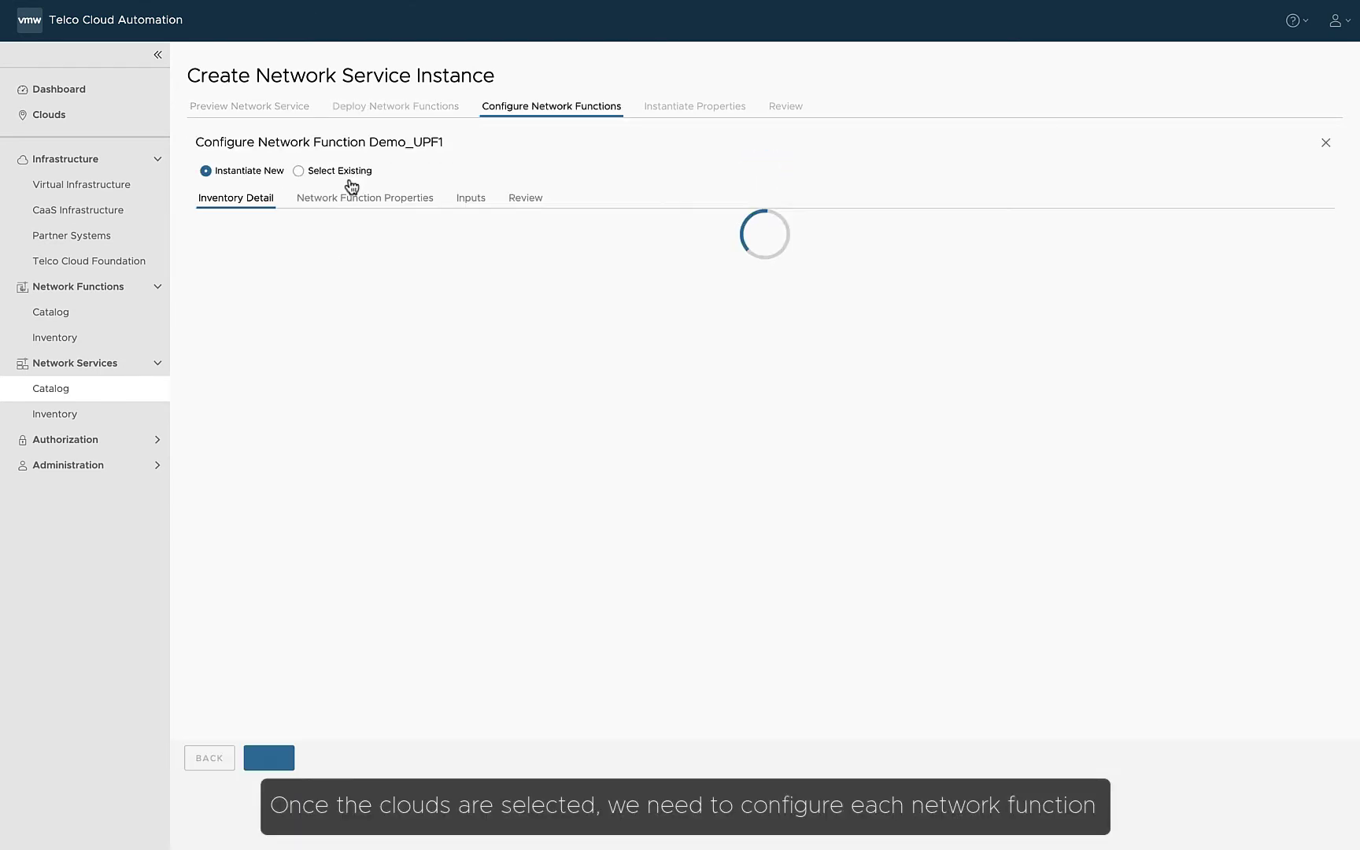
pyautogui.click(633, 313)
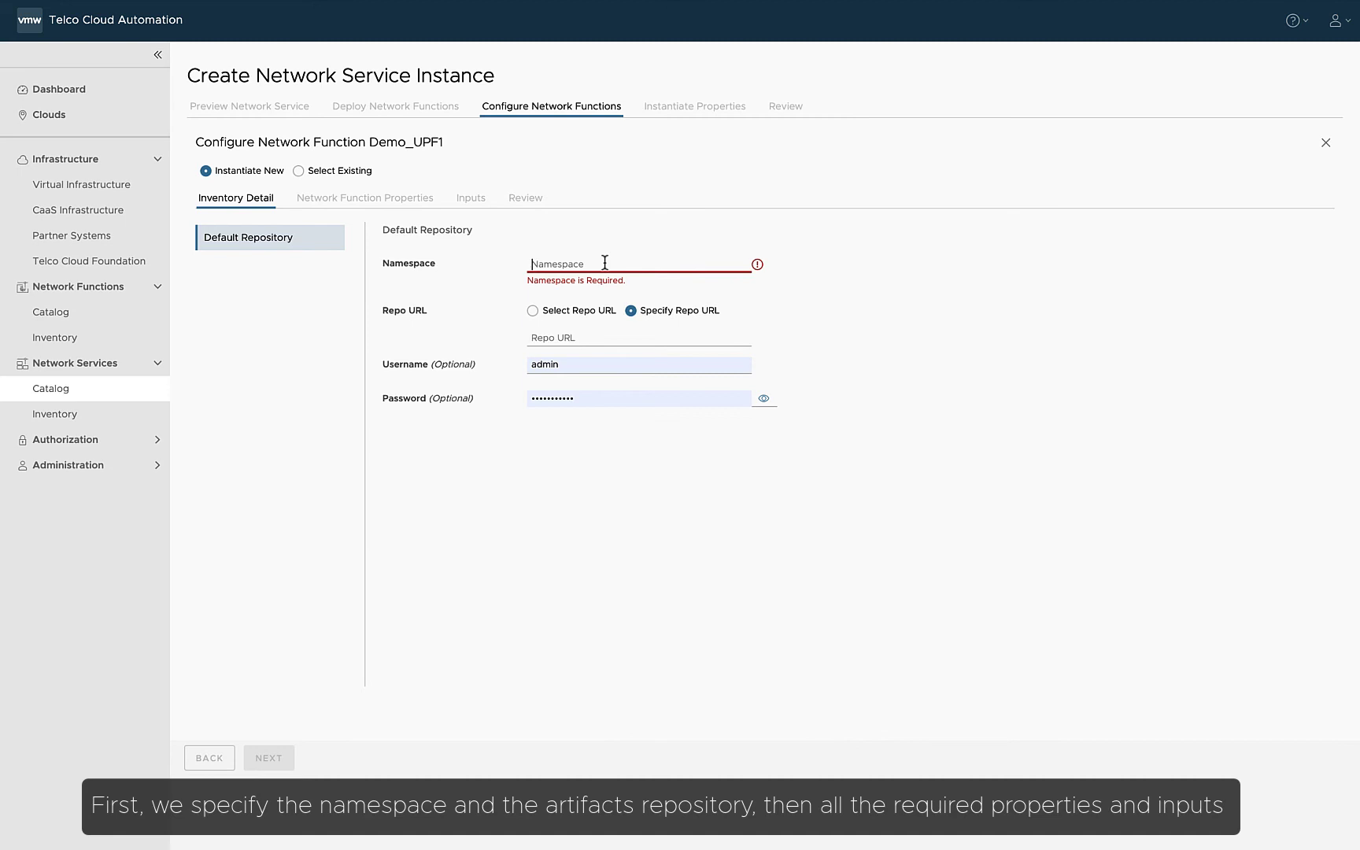
pyautogui.click(605, 264)
pyautogui.write('upf')
pyautogui.click(626, 321)
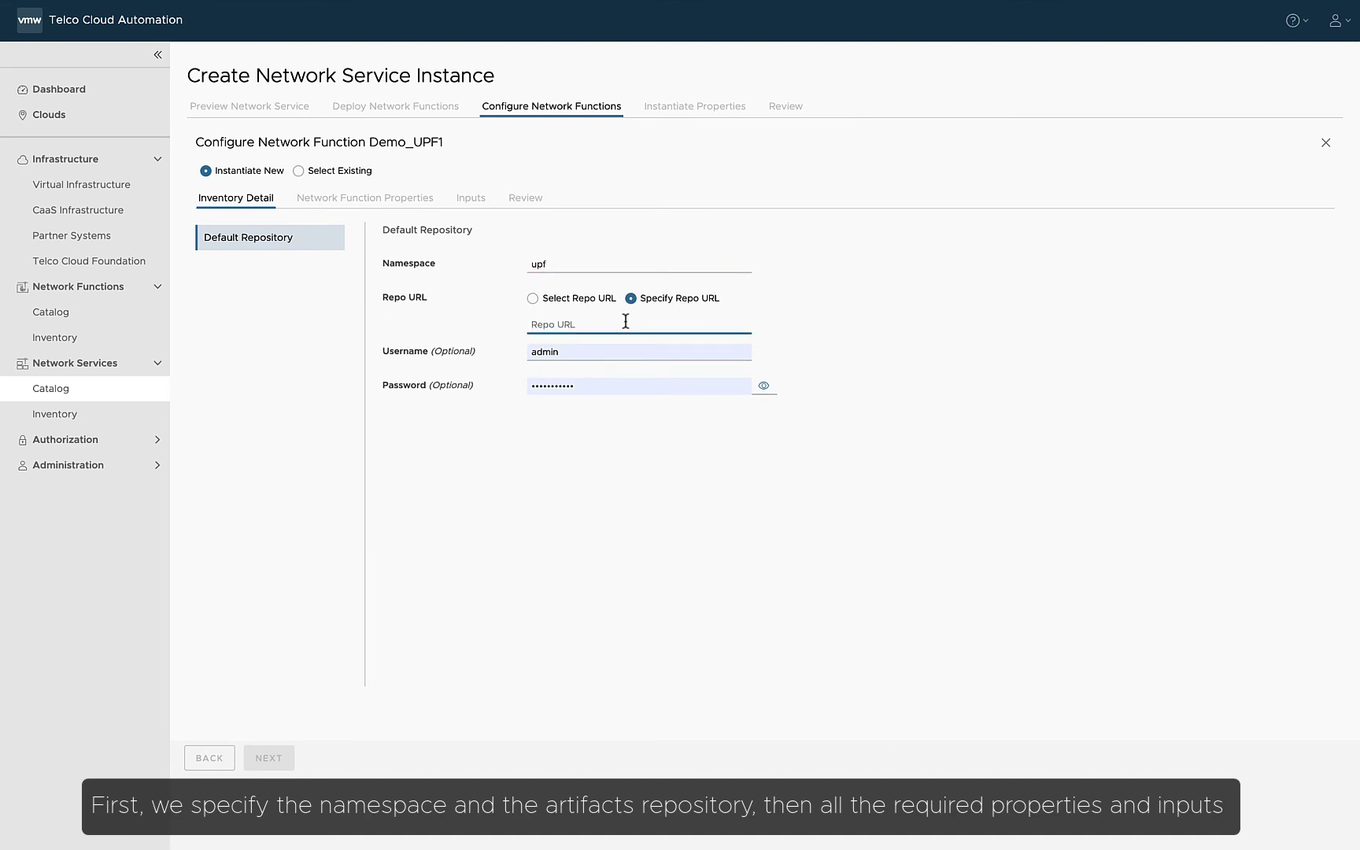
pyautogui.hotkey('ctrl', 'v')
pyautogui.click(269, 757)
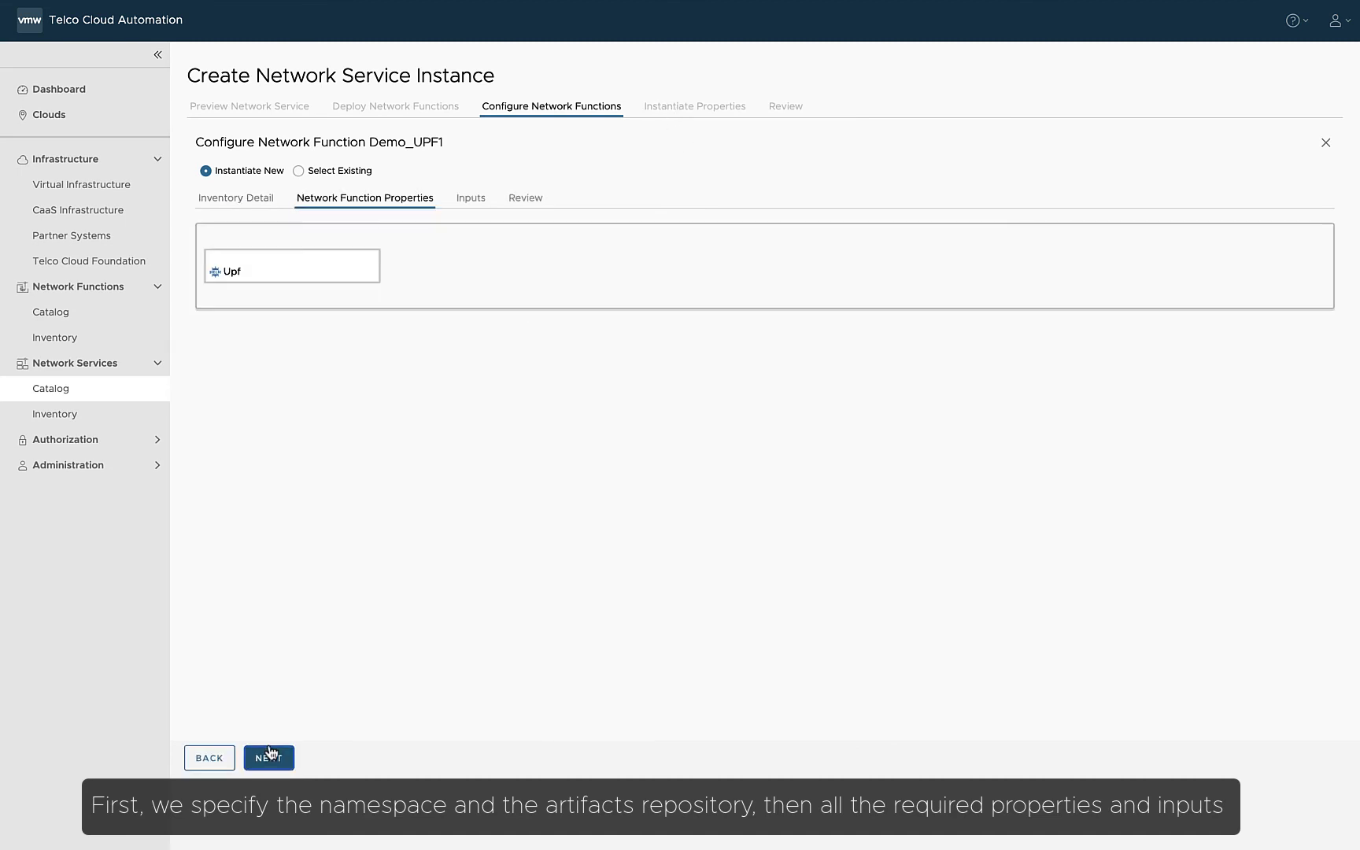
pyautogui.click(269, 756)
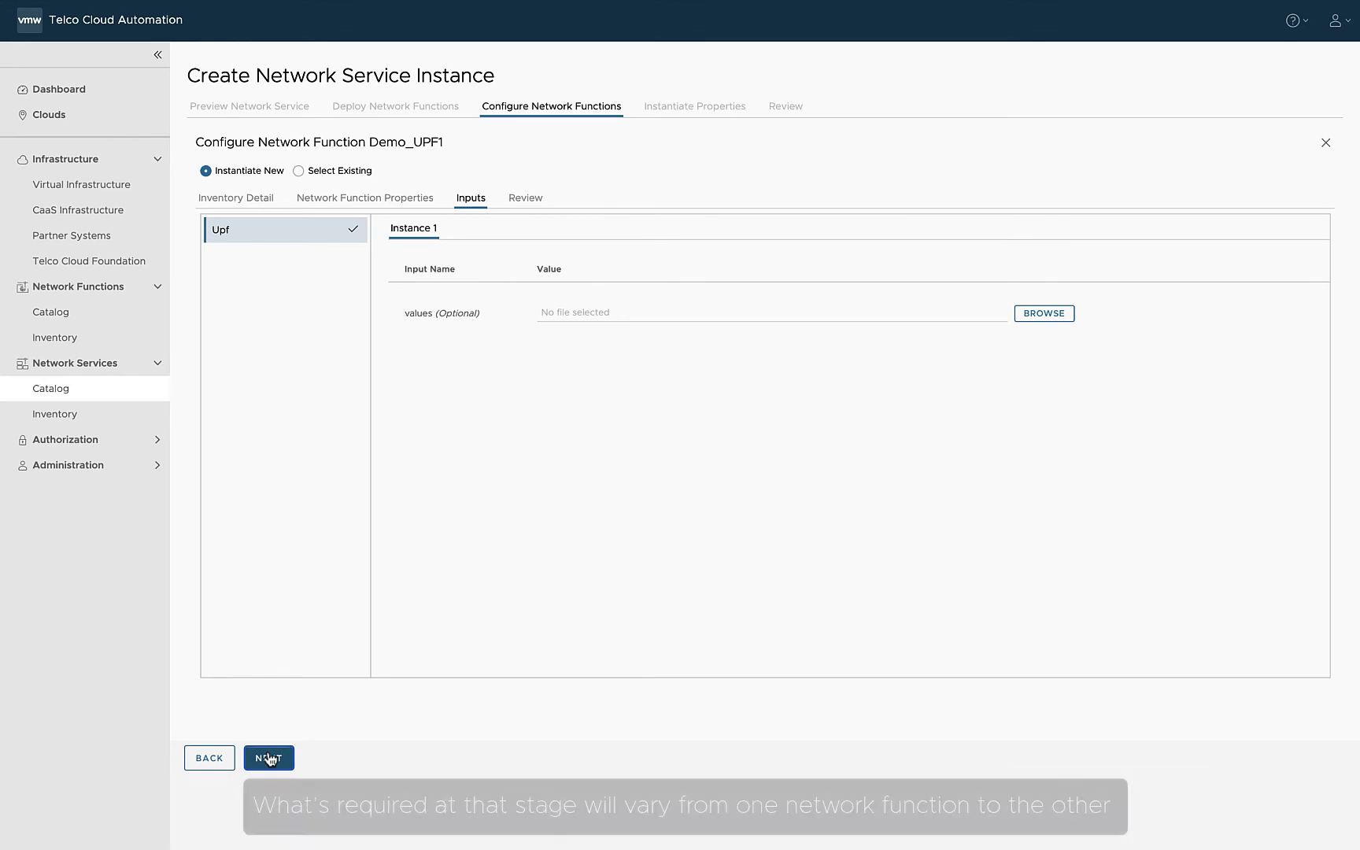
pyautogui.click(269, 758)
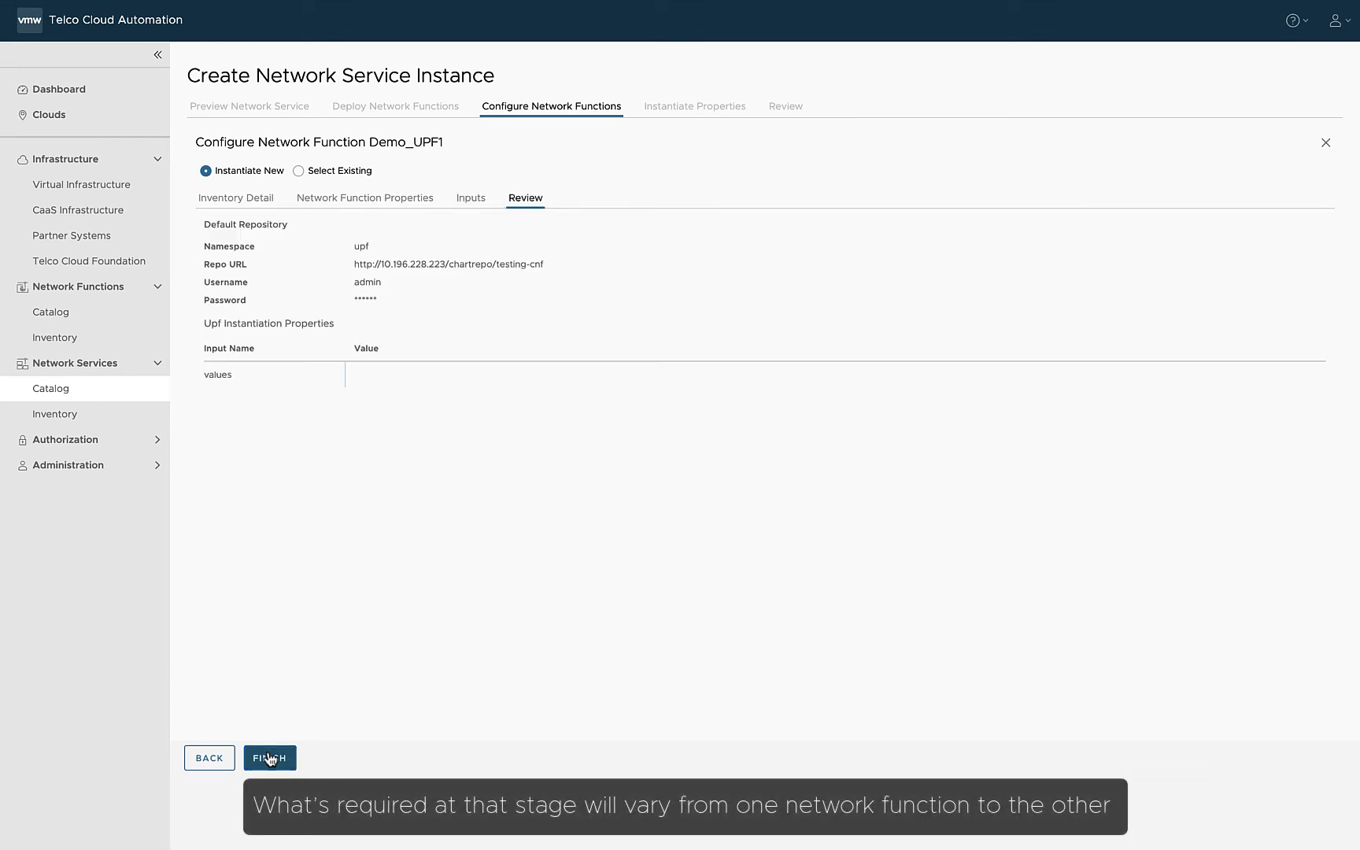
pyautogui.click(269, 758)
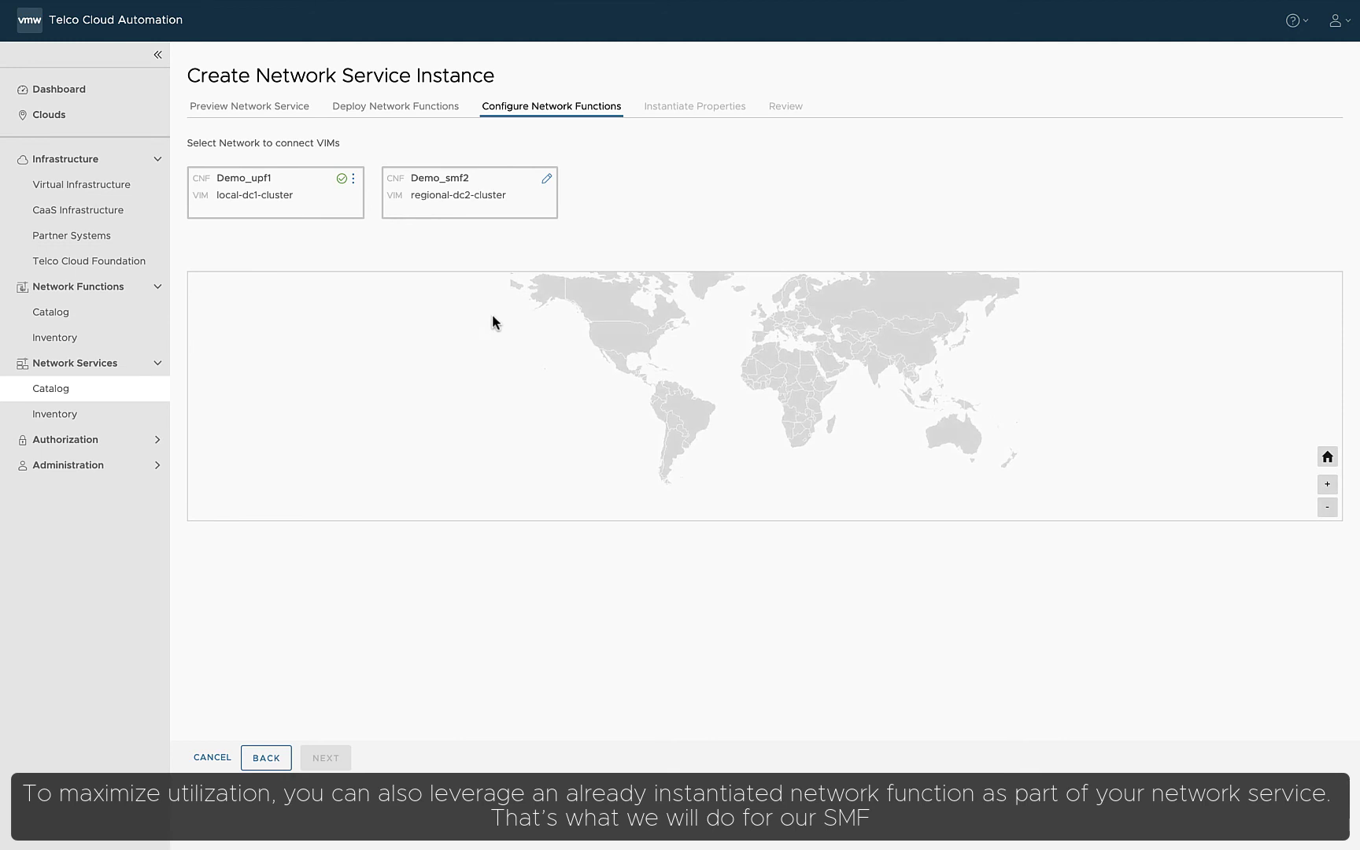
# Set Demo_smf2 to reuse the existing Demo_Instance_SMF, then proceed to Instantiate Properties
pyautogui.click(547, 179)
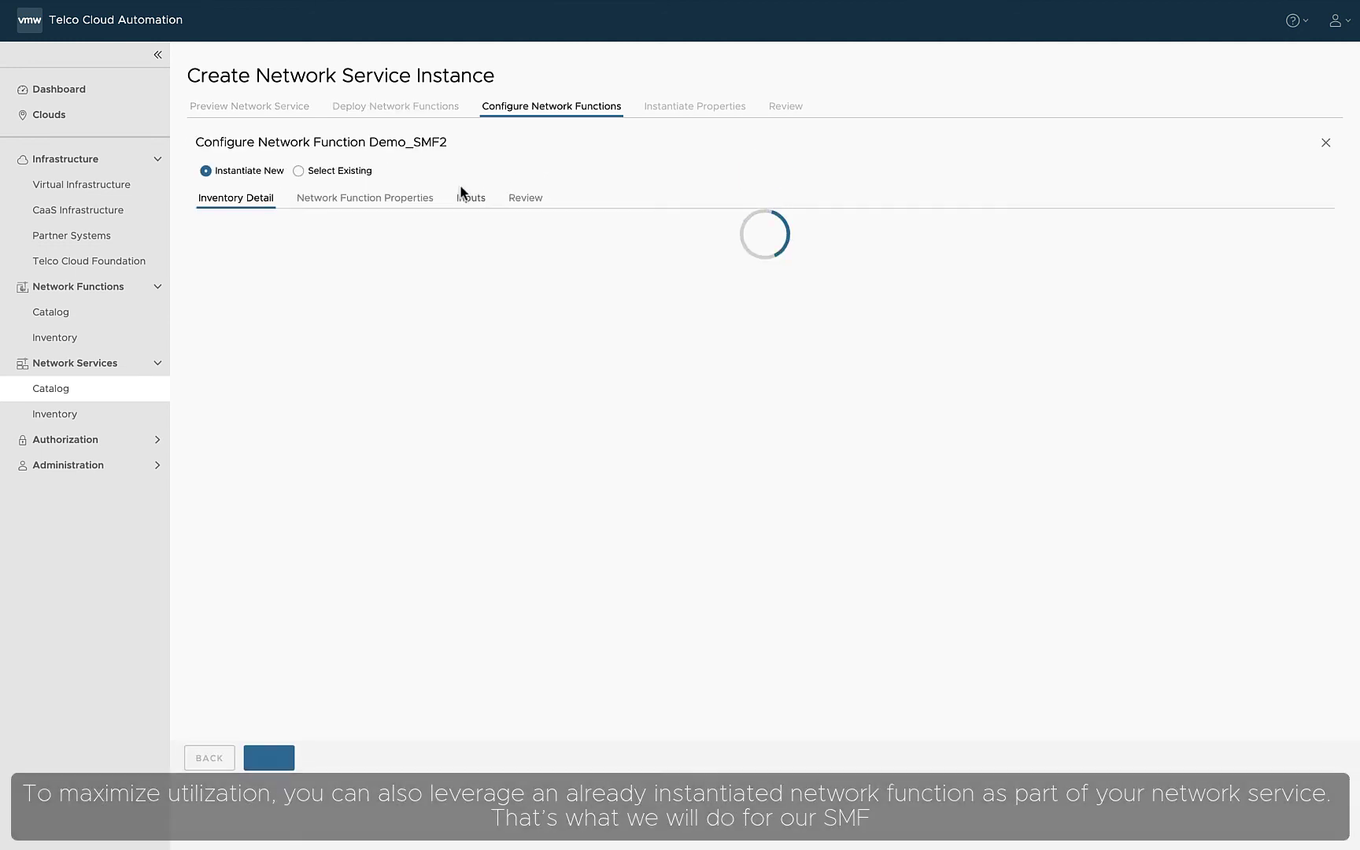
pyautogui.click(350, 178)
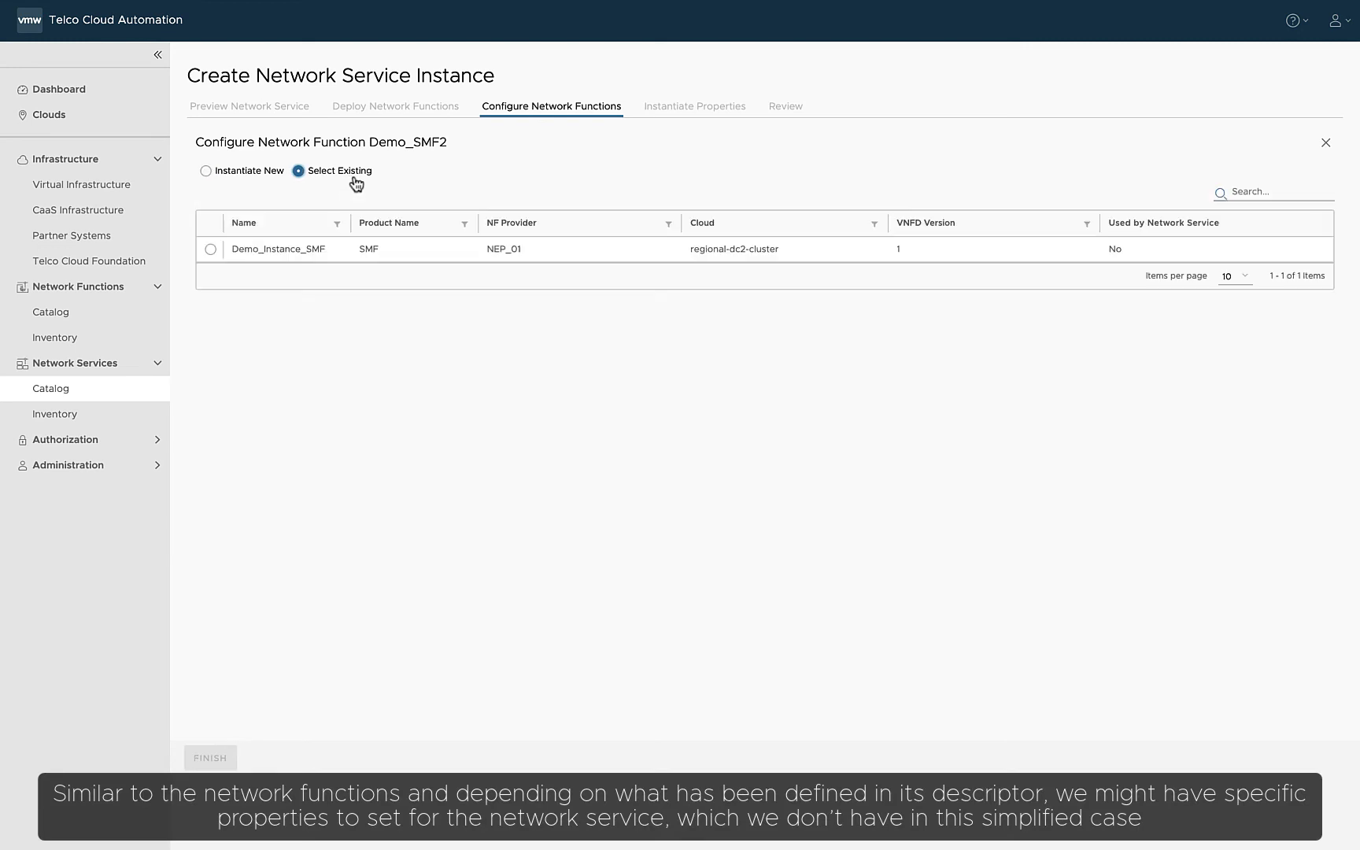
pyautogui.click(210, 250)
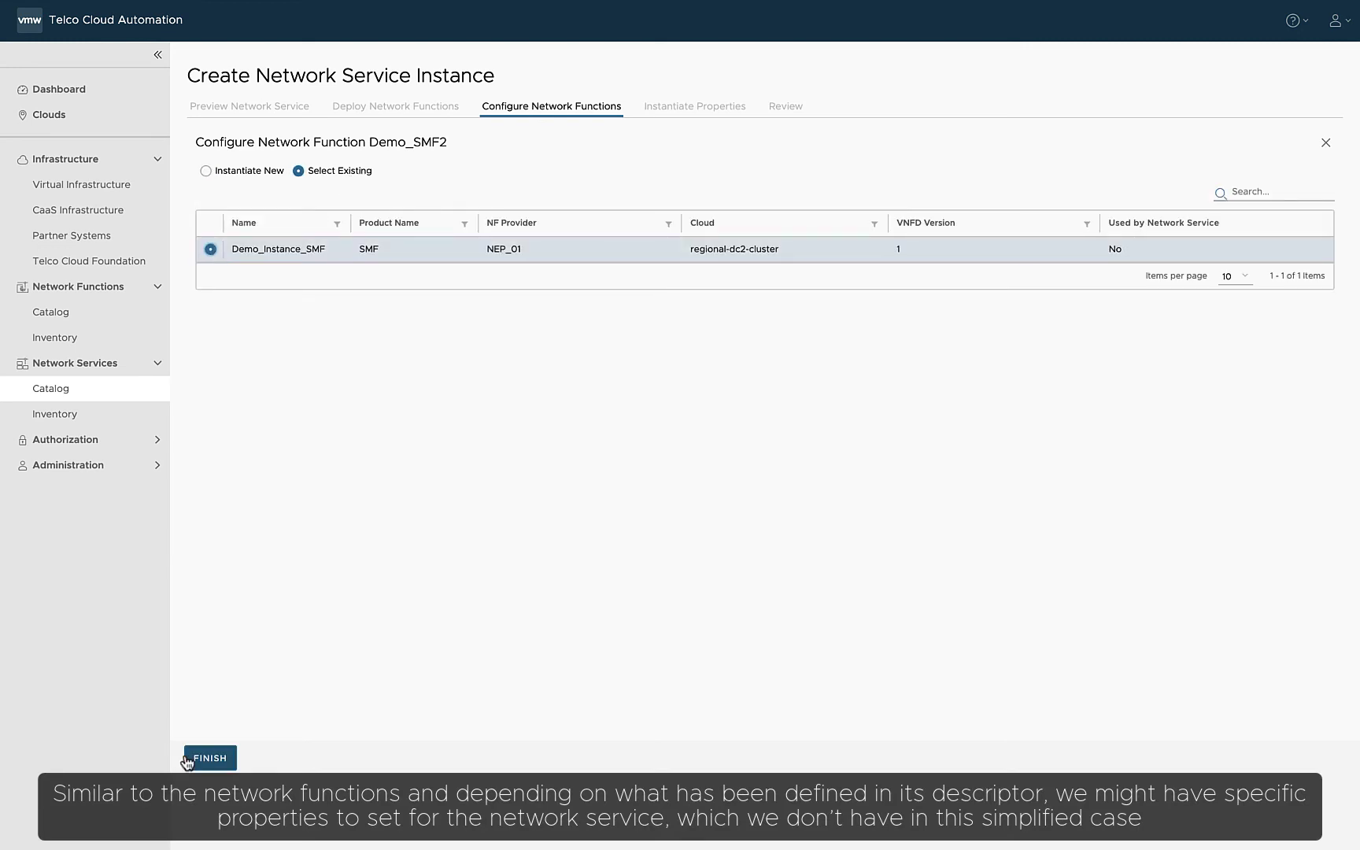
pyautogui.click(213, 759)
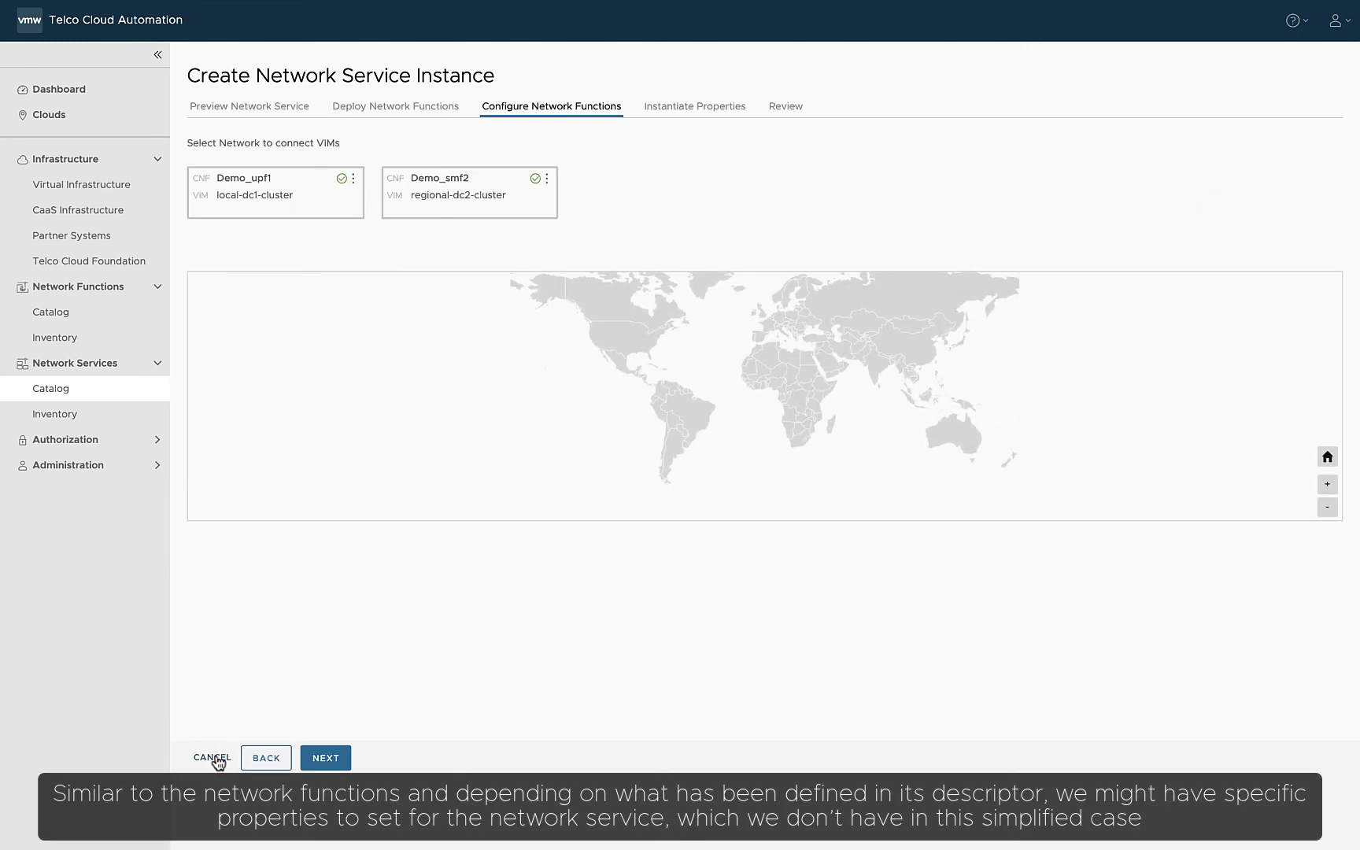
pyautogui.click(326, 758)
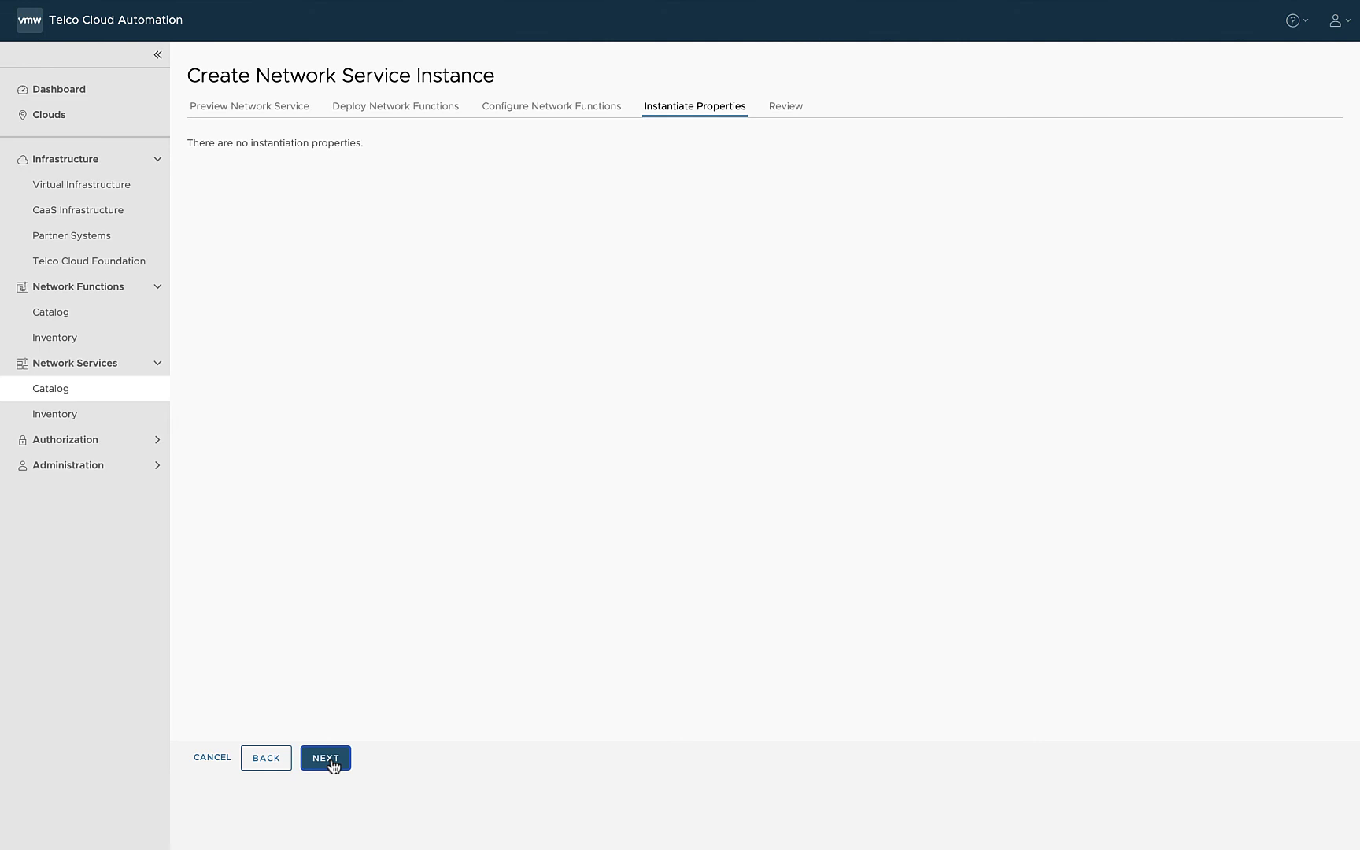
# Proceed to the Review step and submit Instance_5G_Subset for instantiation
pyautogui.click(331, 763)
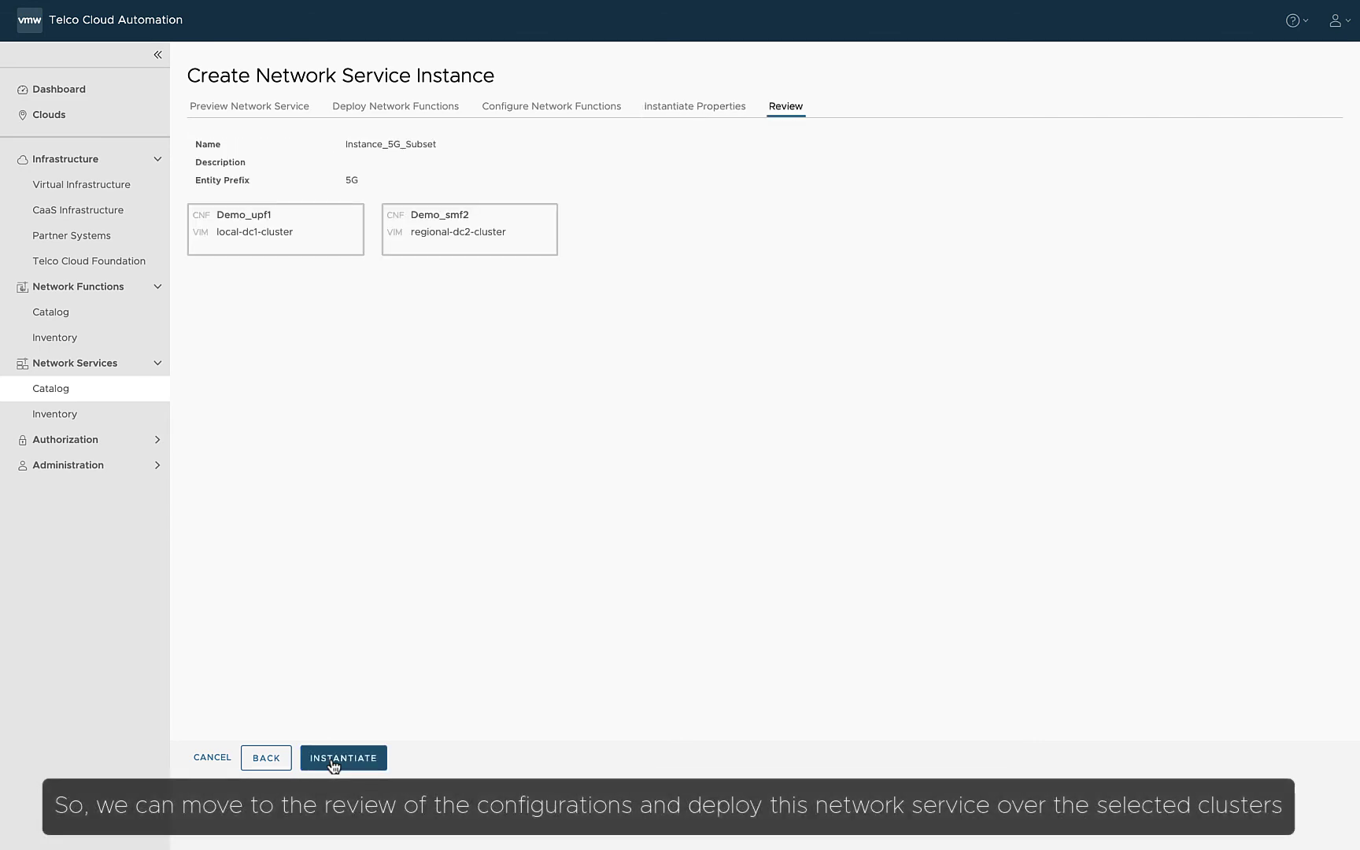
pyautogui.click(332, 759)
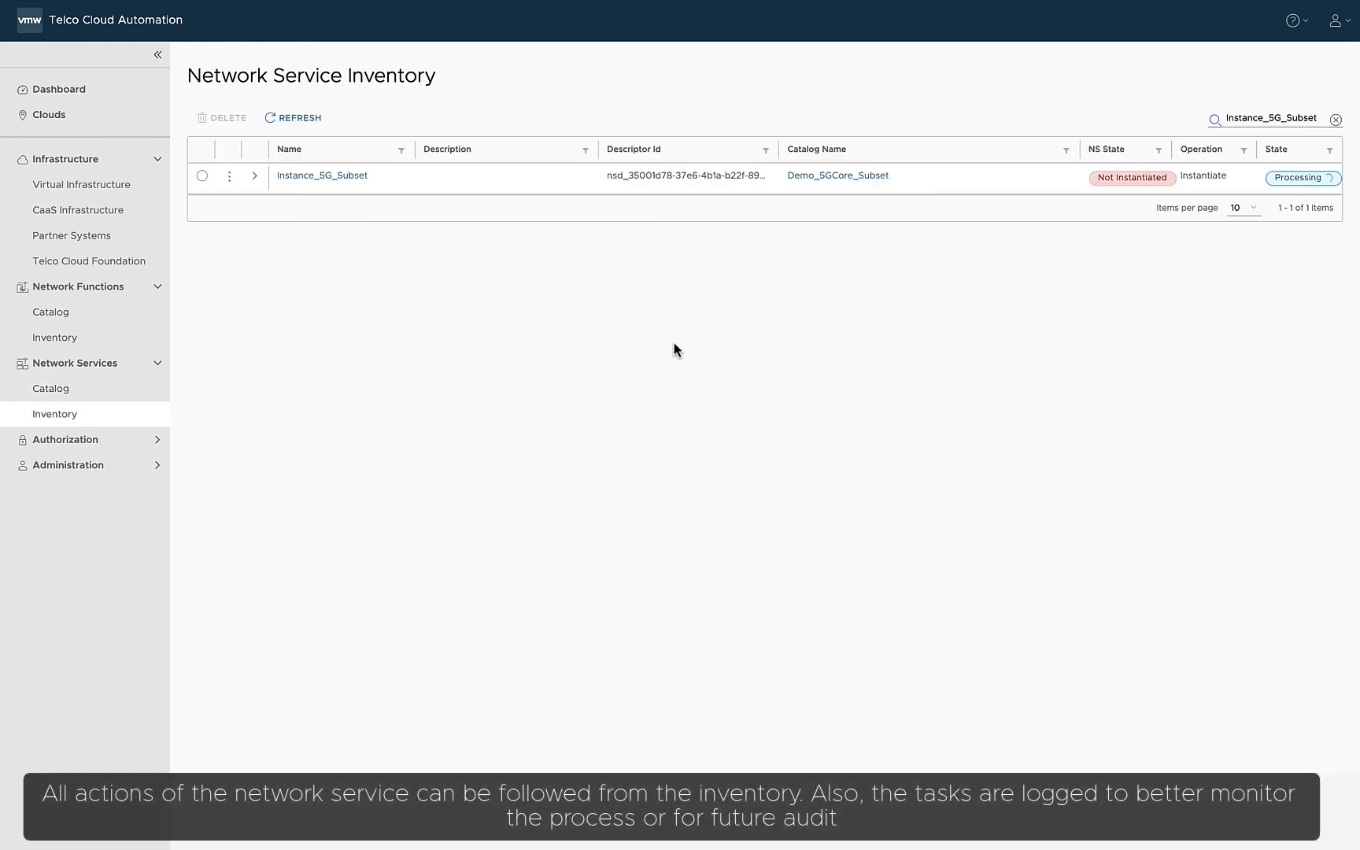
# Expand Instance_5G_Subset and its Demo_Instance_SMF and UPF rows to track their instantiation tasks
pyautogui.click(252, 176)
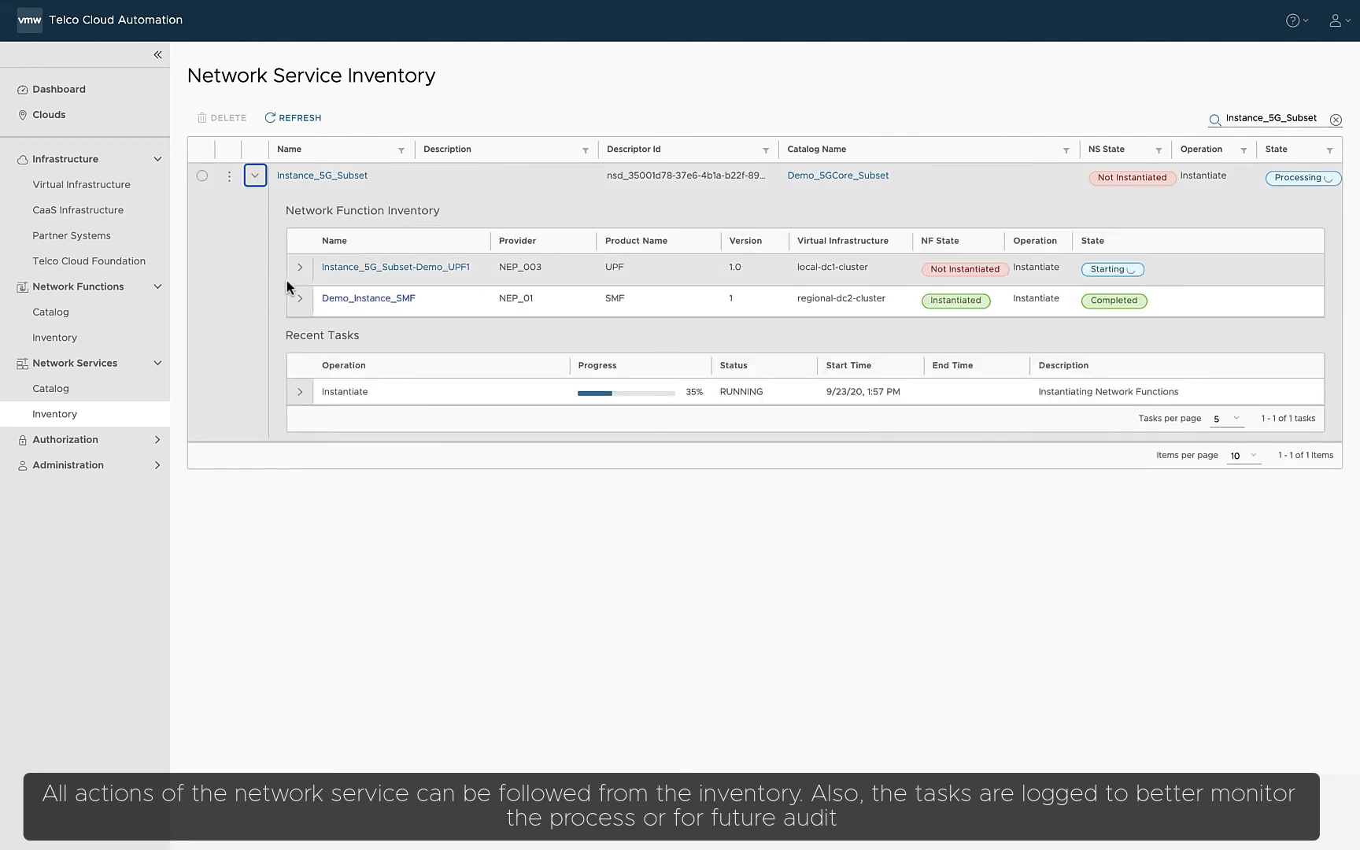
pyautogui.click(300, 299)
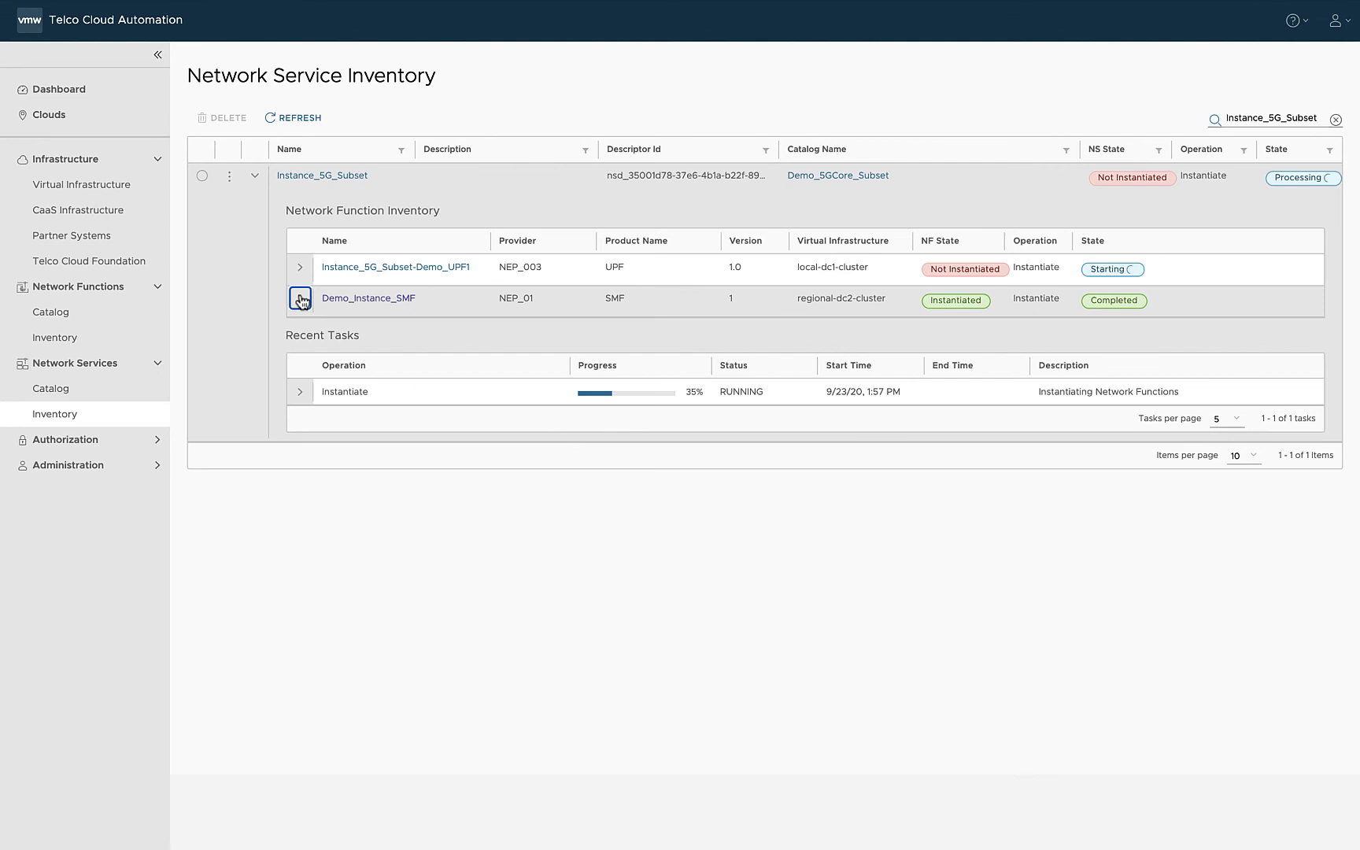
pyautogui.click(300, 269)
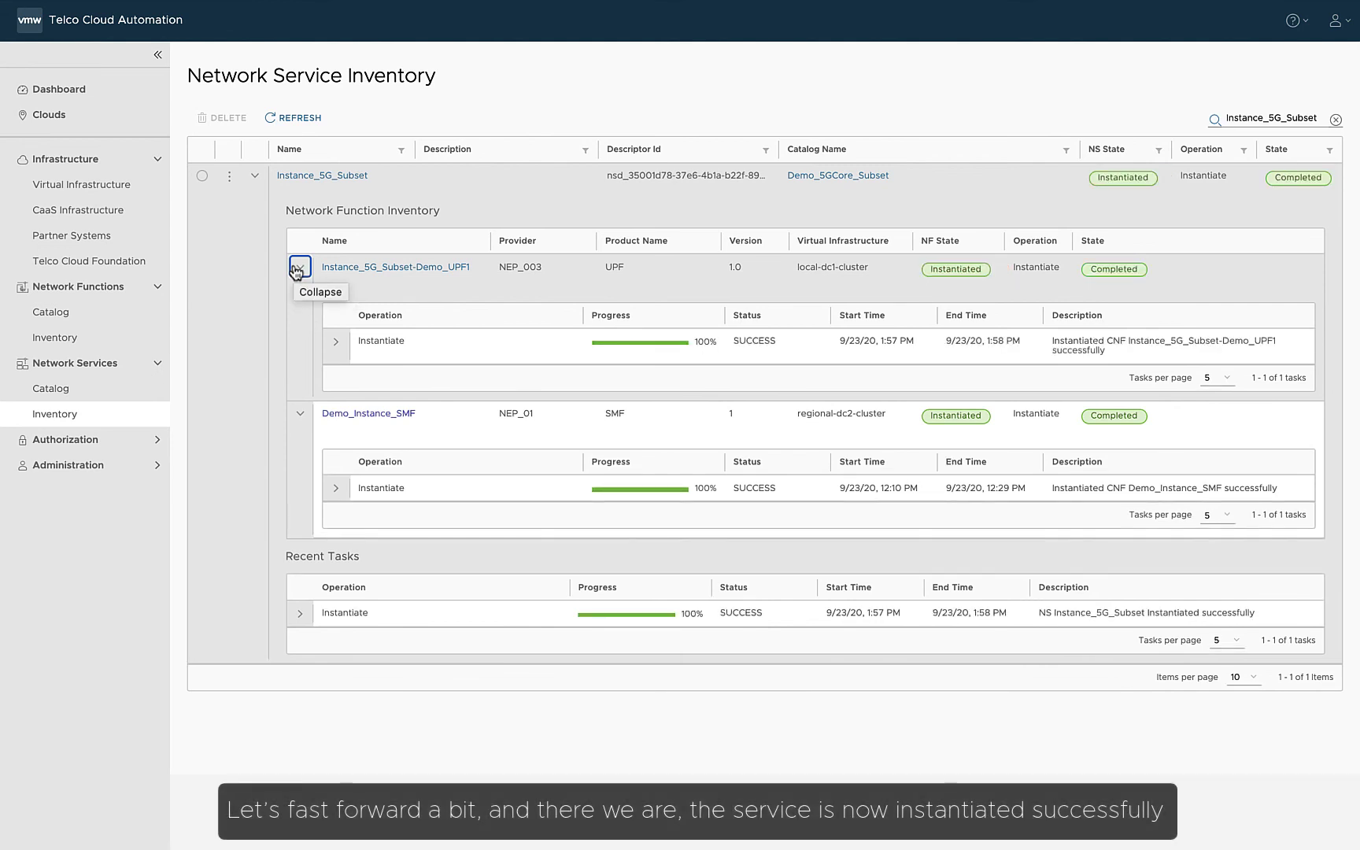
# Review Demo_Instance_SMF's Tasks, Alarms, PM Reports, Init Params (regional-dc2-cluster, namespace smf) and lifecycle actions
pyautogui.click(360, 423)
pyautogui.click(296, 107)
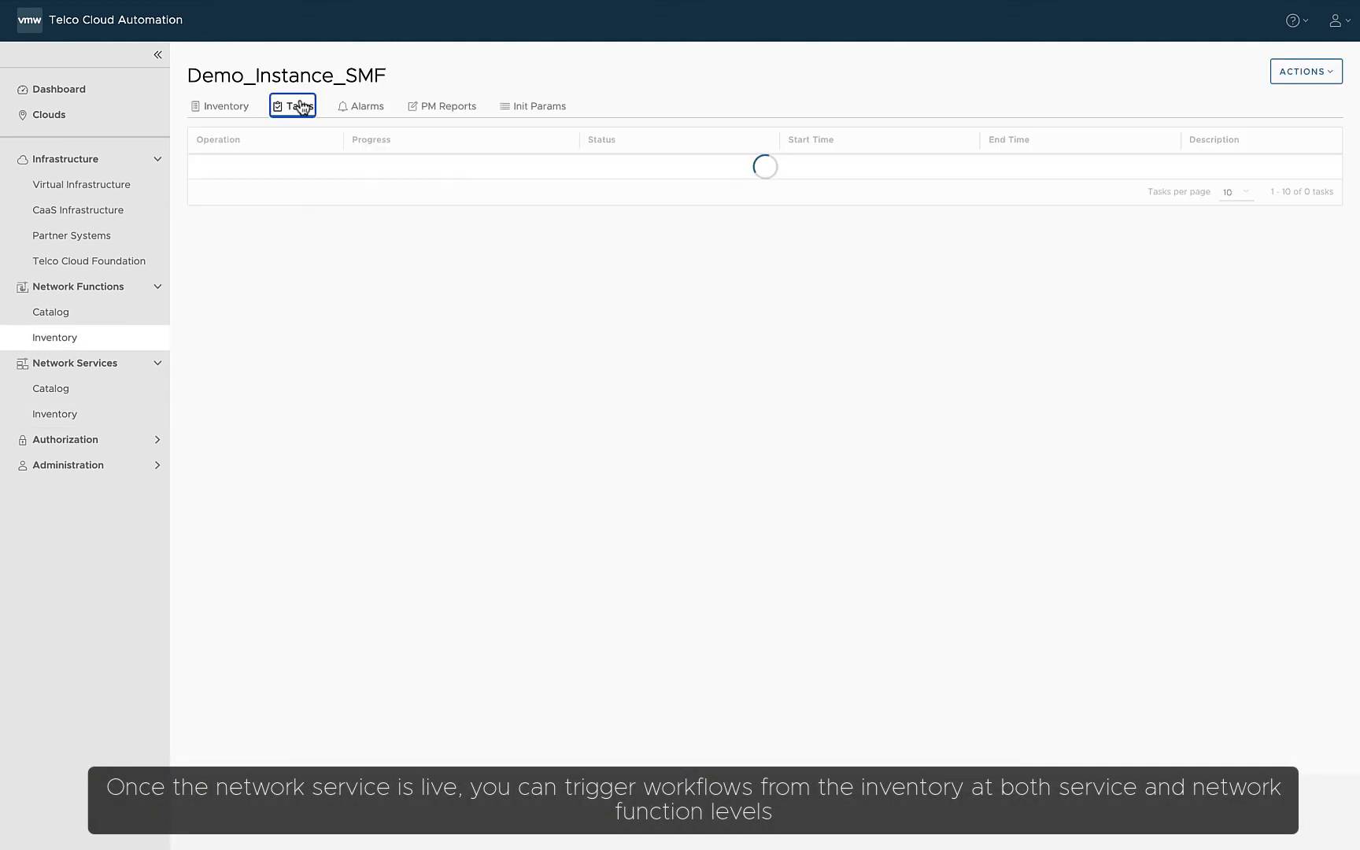
pyautogui.click(370, 112)
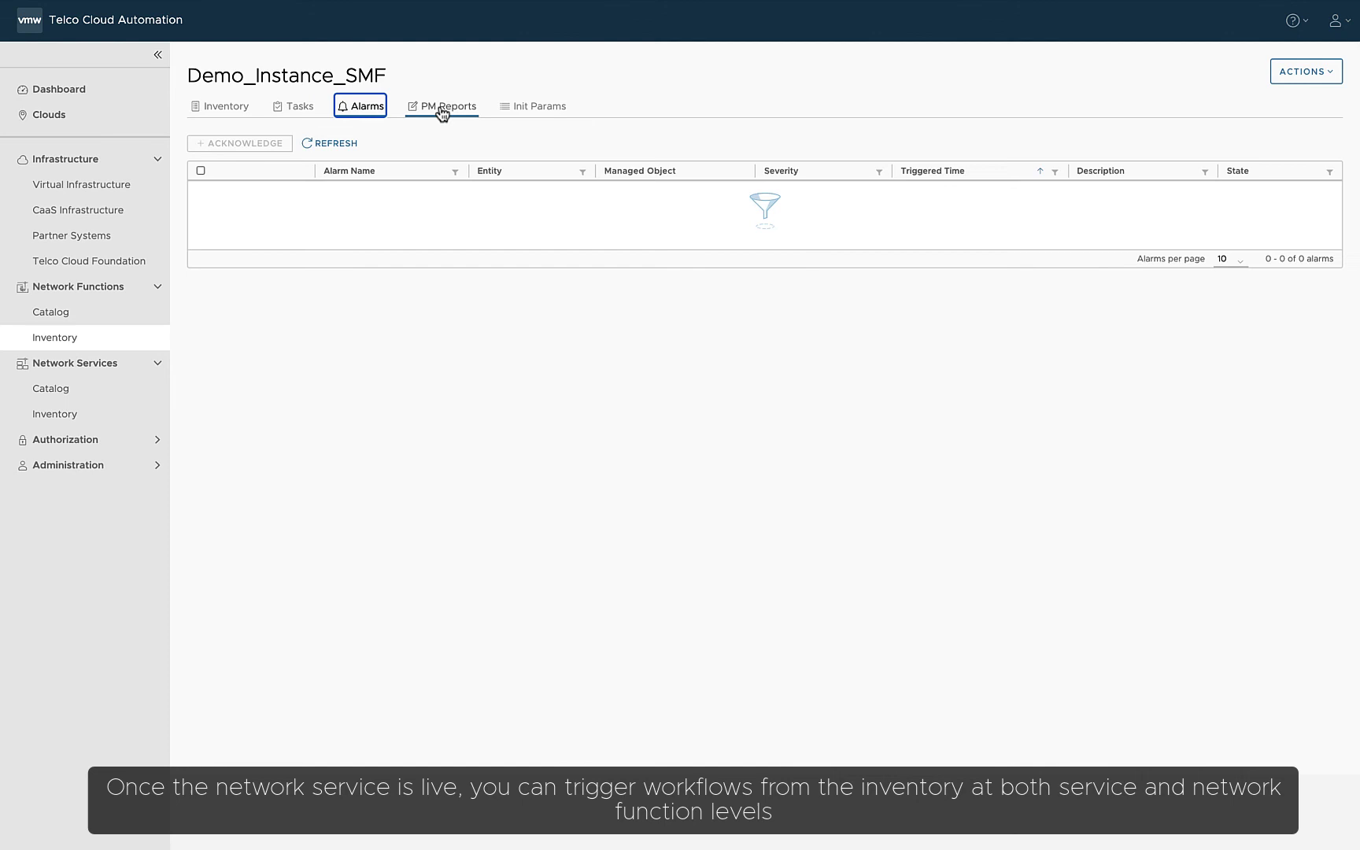
pyautogui.click(445, 112)
pyautogui.click(541, 111)
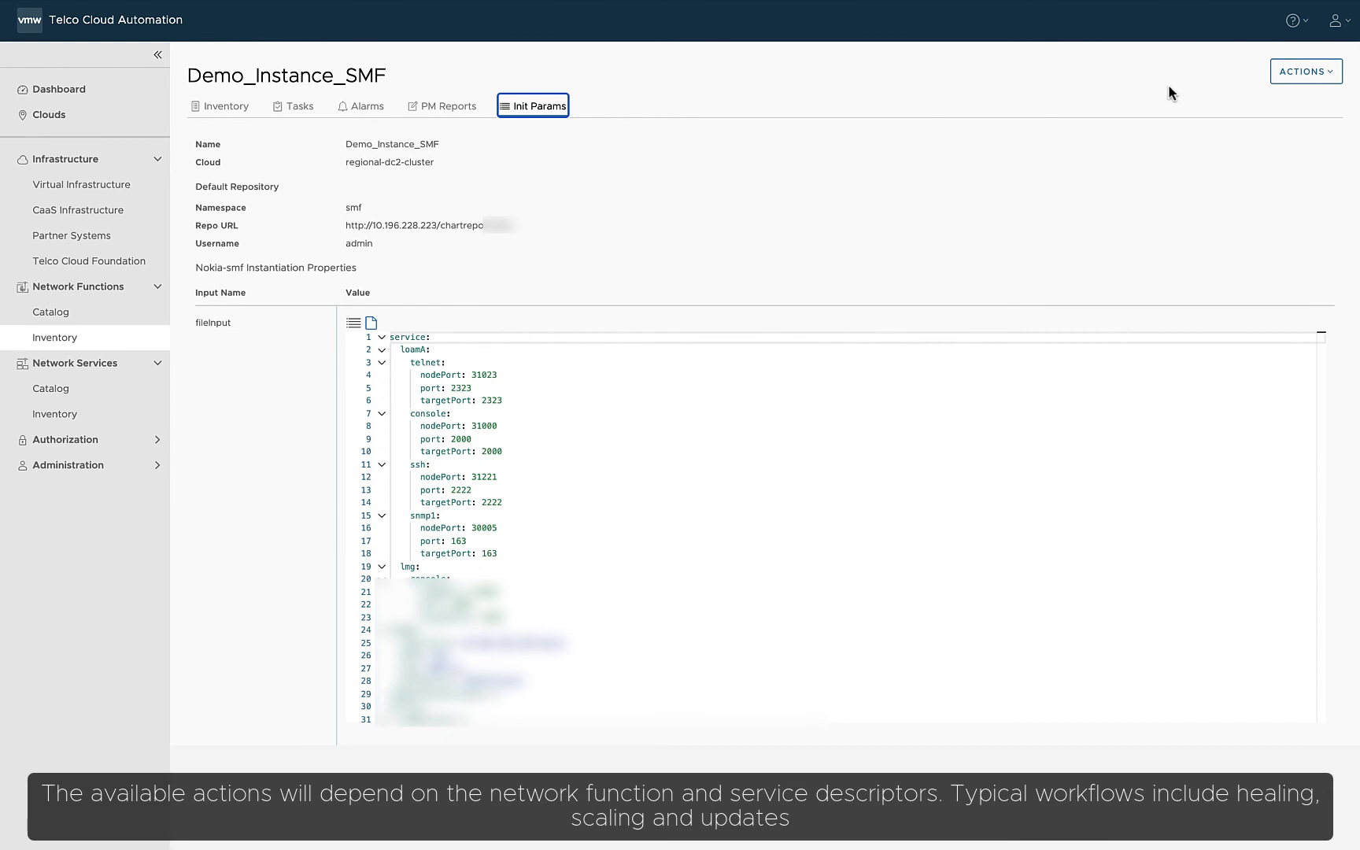
pyautogui.click(1323, 79)
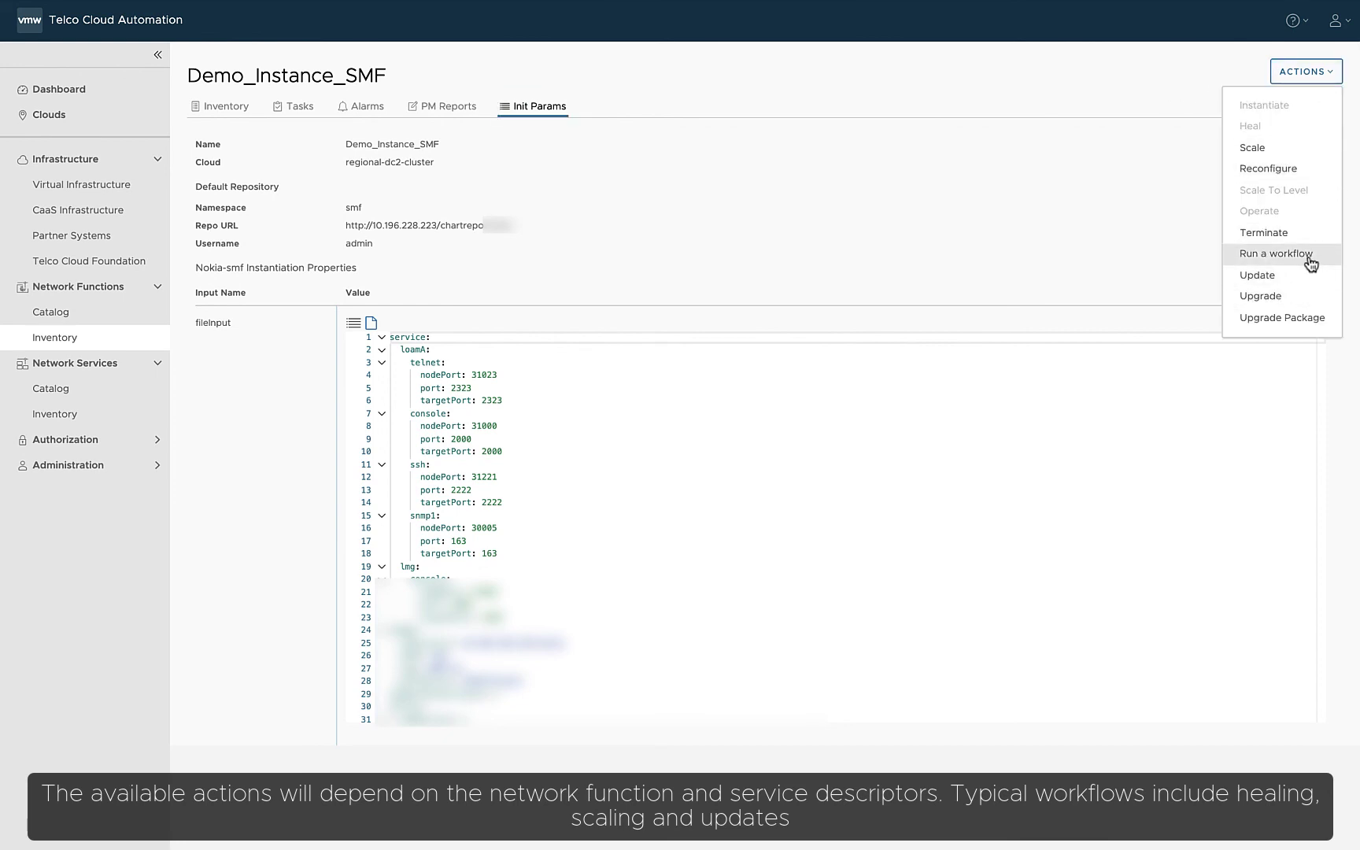
pyautogui.click(1300, 76)
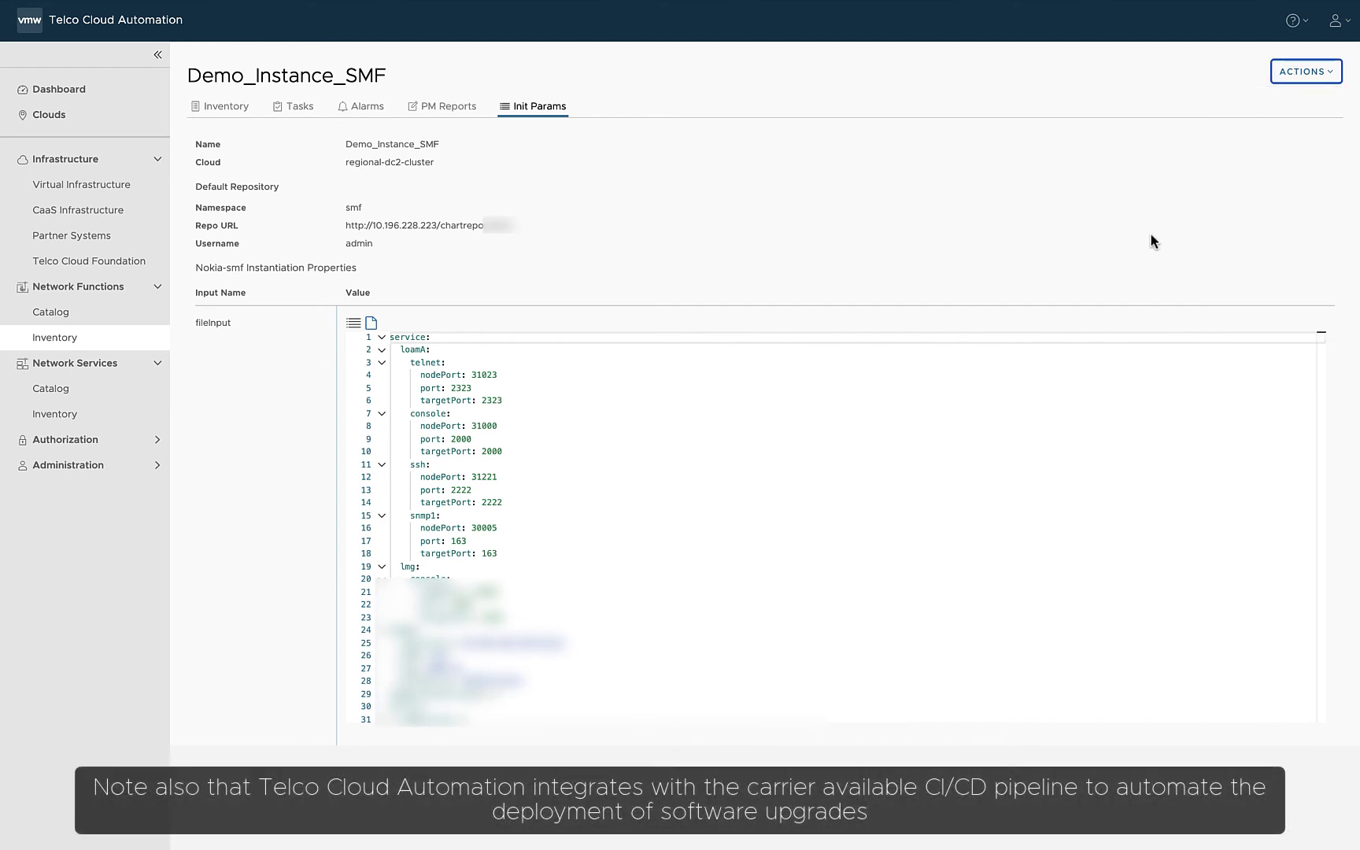
# Show the Network Function Inventory with Demo_Instance_SMF Instantiated and Completed on regional-dc2-cluster
pyautogui.click(85, 337)
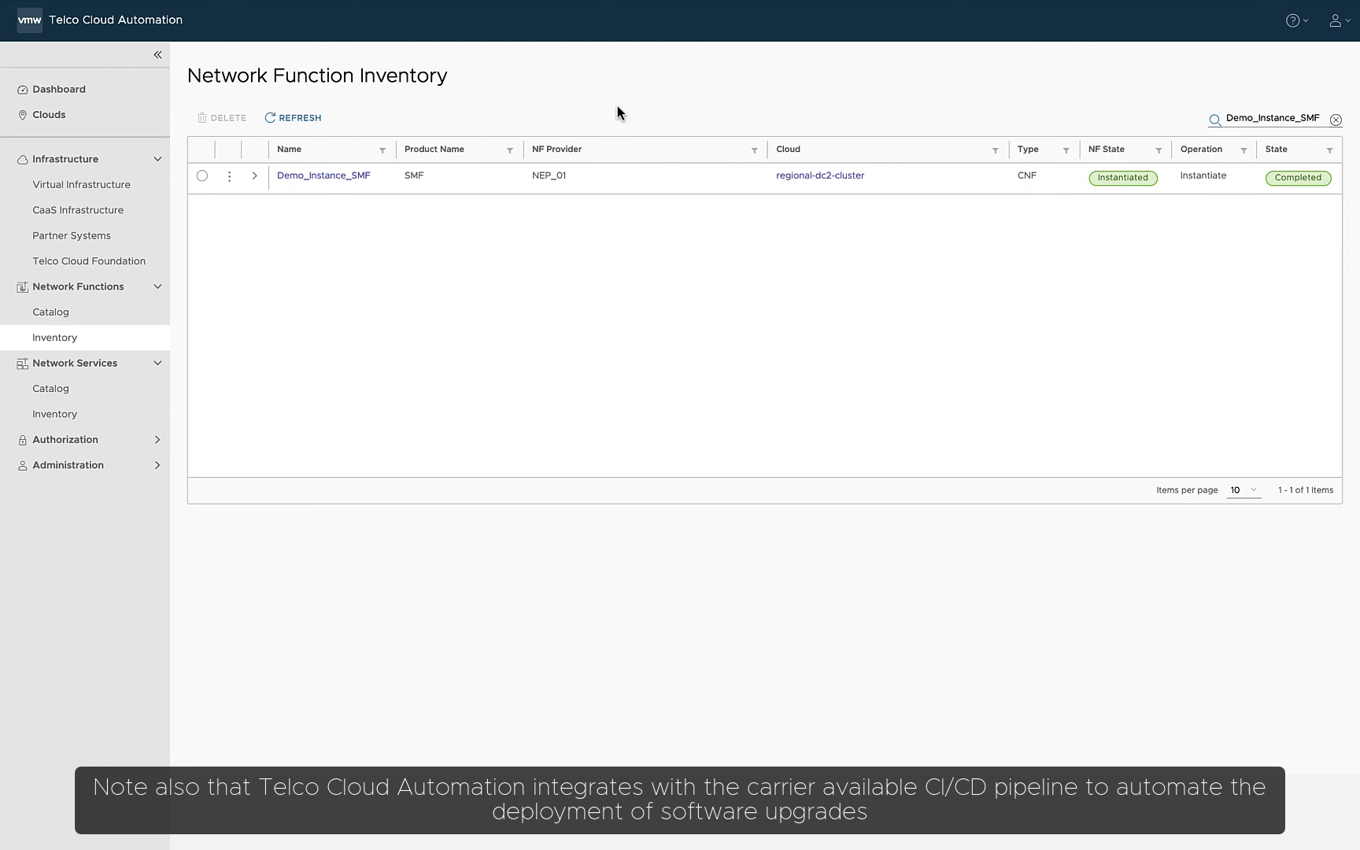